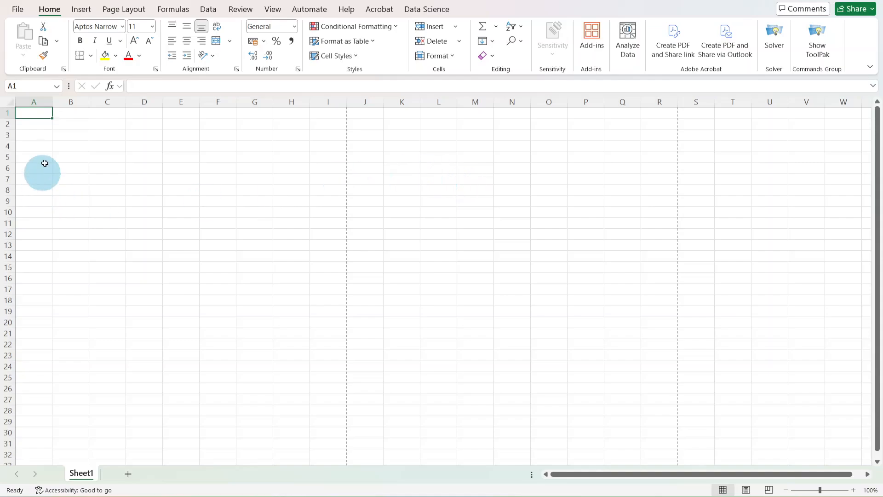
Examine the worksheet grid by highlighting whole columns A to D, whole rows 1 to 3, and the single cell D10
click(38, 101)
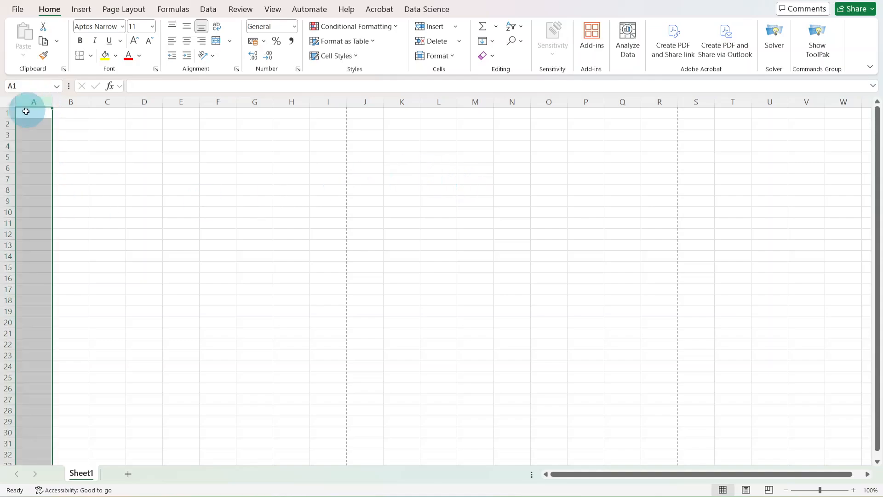
click(5, 113)
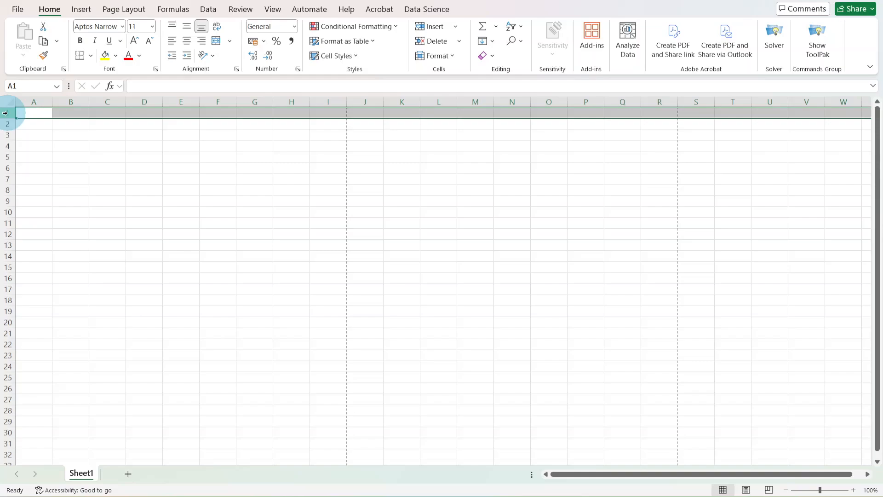
click(36, 101)
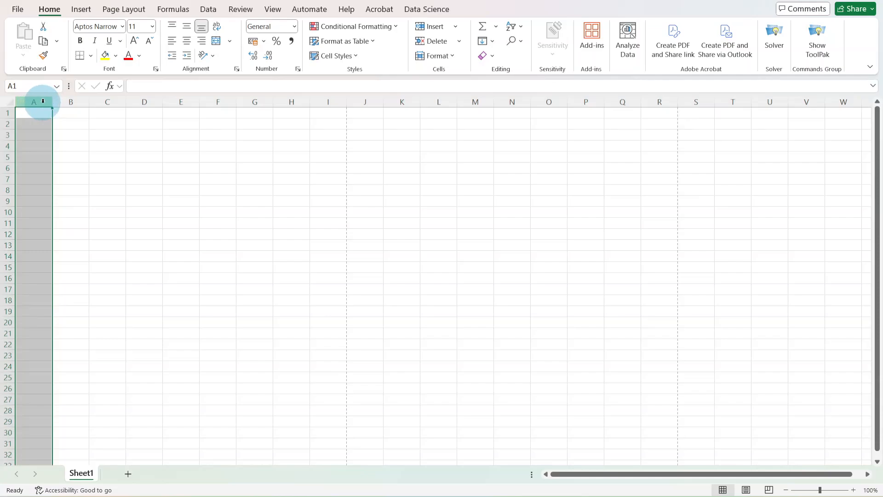
click(79, 101)
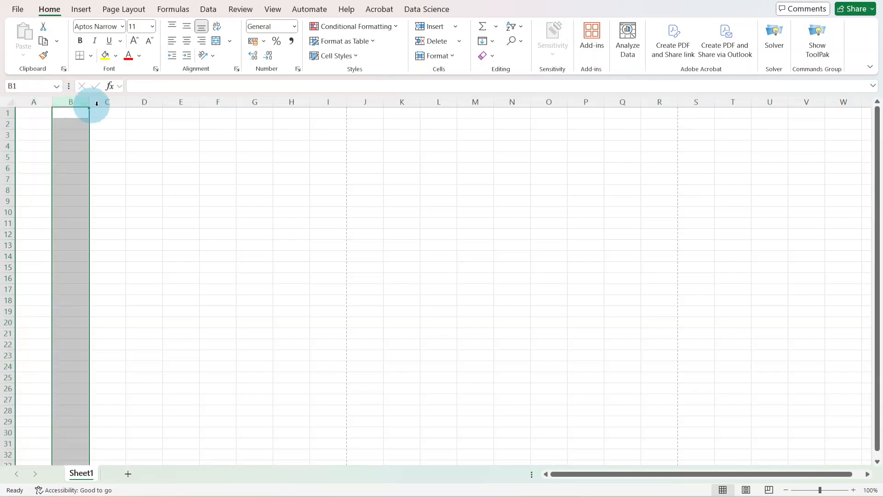
click(112, 102)
click(140, 102)
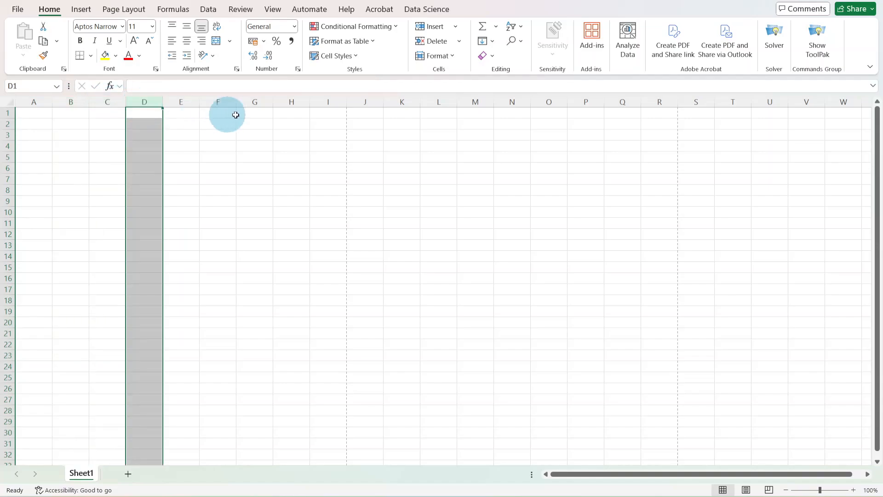
click(5, 113)
click(8, 124)
click(8, 135)
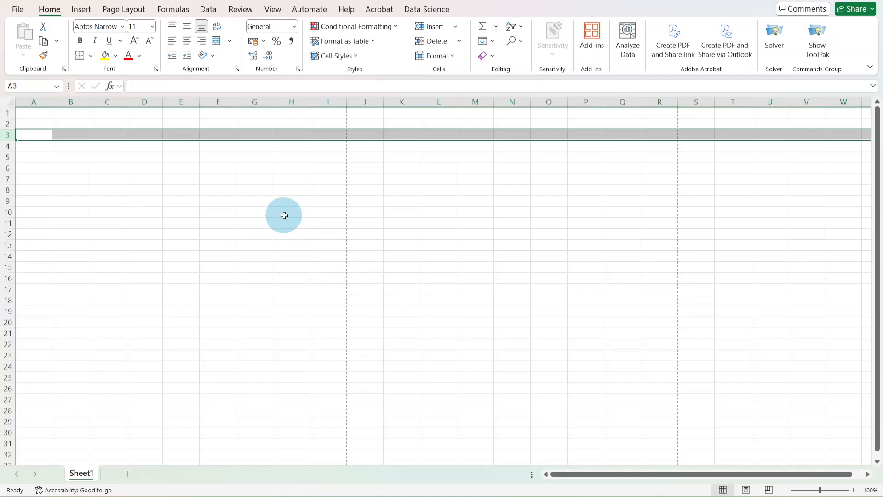
click(144, 212)
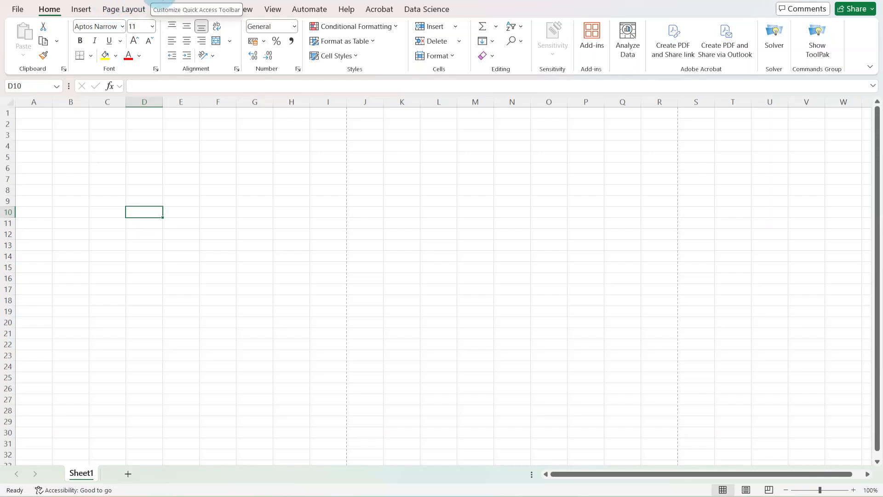
Look over the Quick Access Toolbar customization options and the workbook's Info page with its protection, inspection and version settings
click(152, 2)
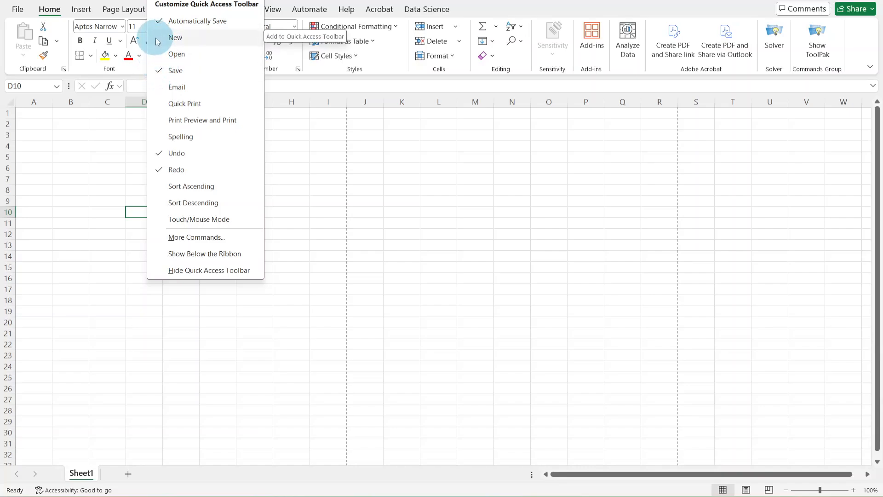
click(158, 89)
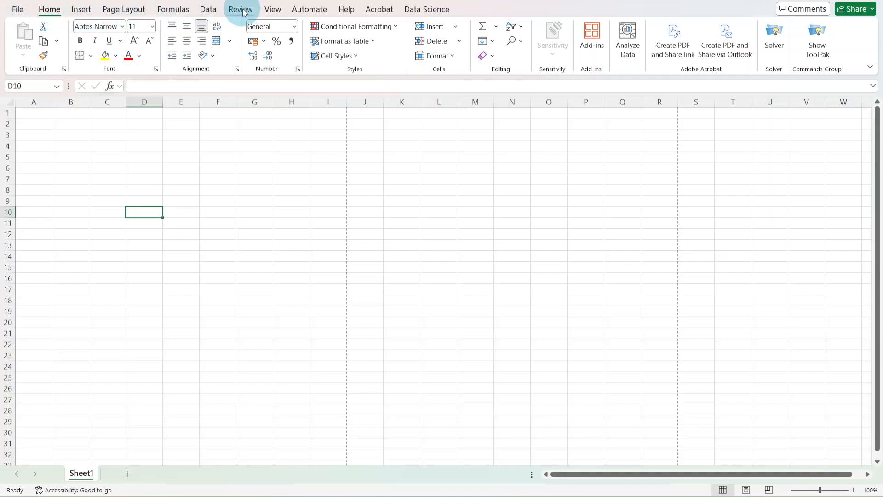
click(18, 11)
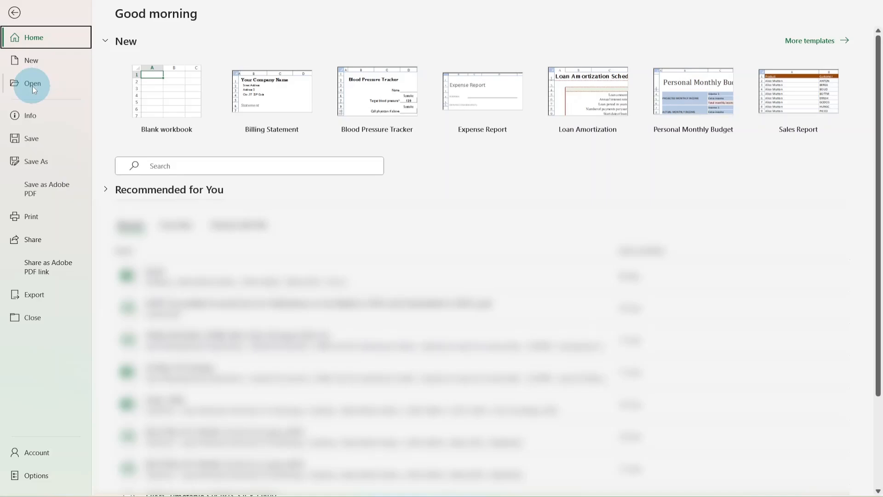
click(29, 117)
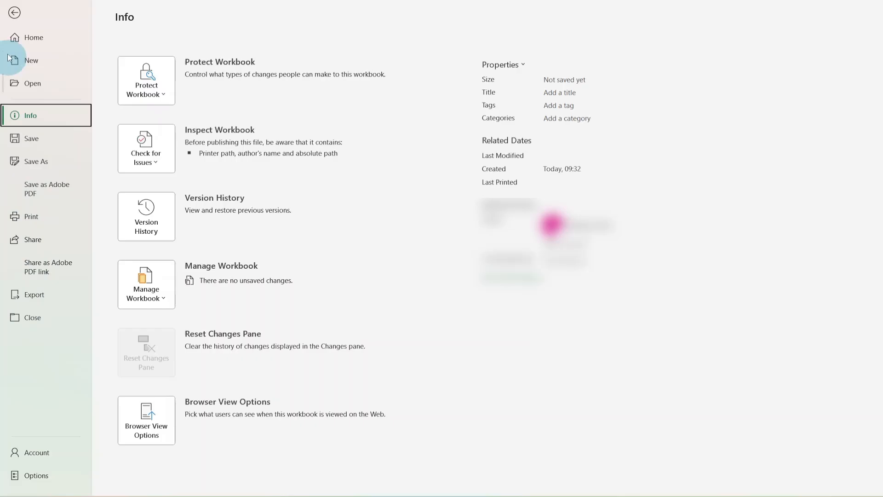
click(15, 12)
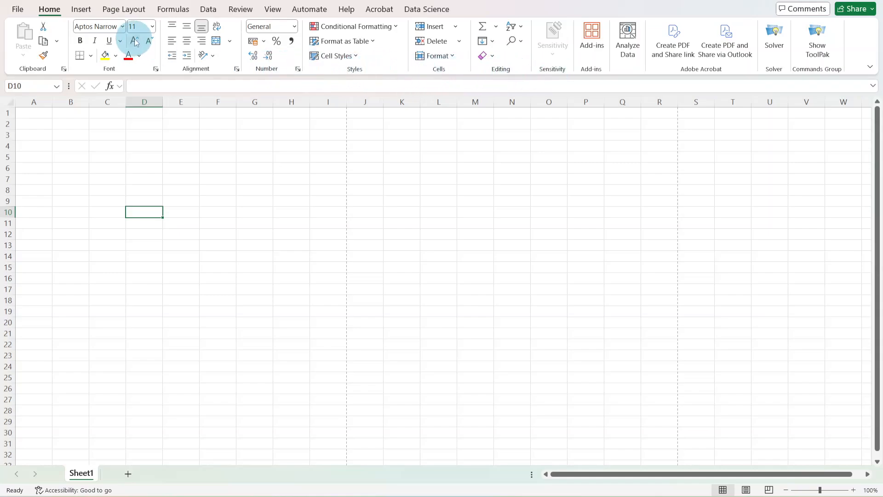
Examine the available commands for inserting, page layout, formulas, data, review, view, automation and data science, ending on the Home commands
click(81, 12)
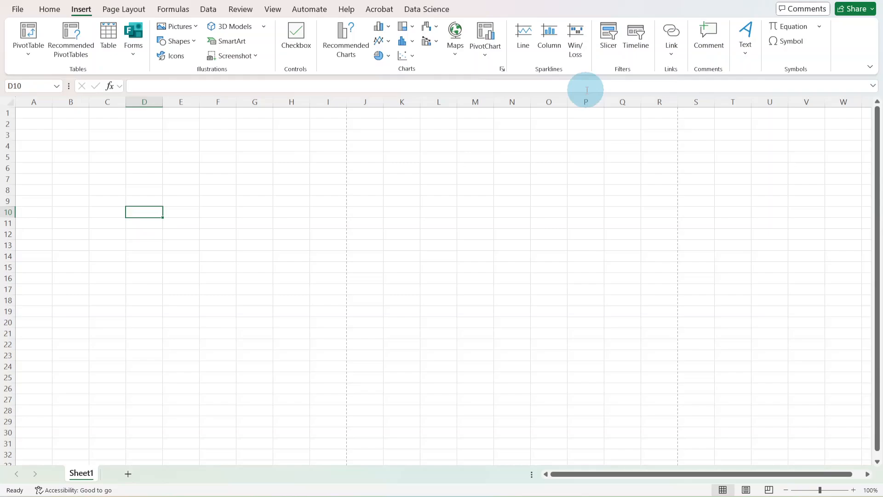
click(585, 300)
click(124, 10)
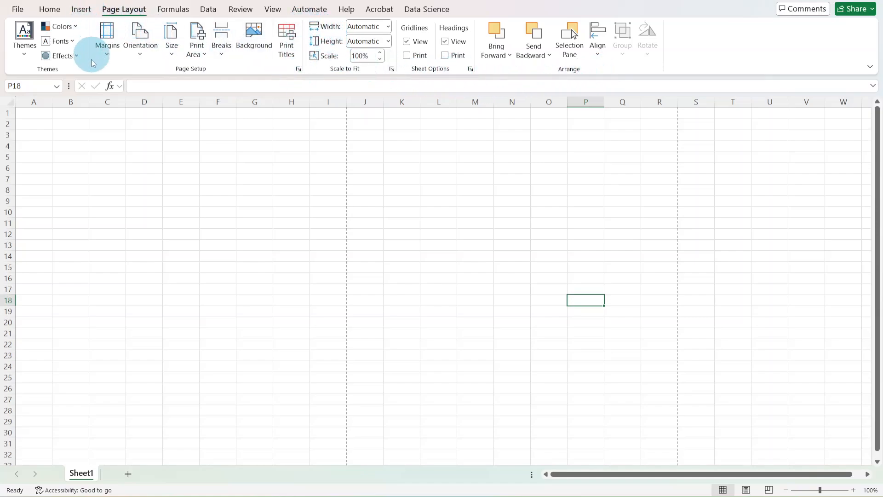
click(174, 13)
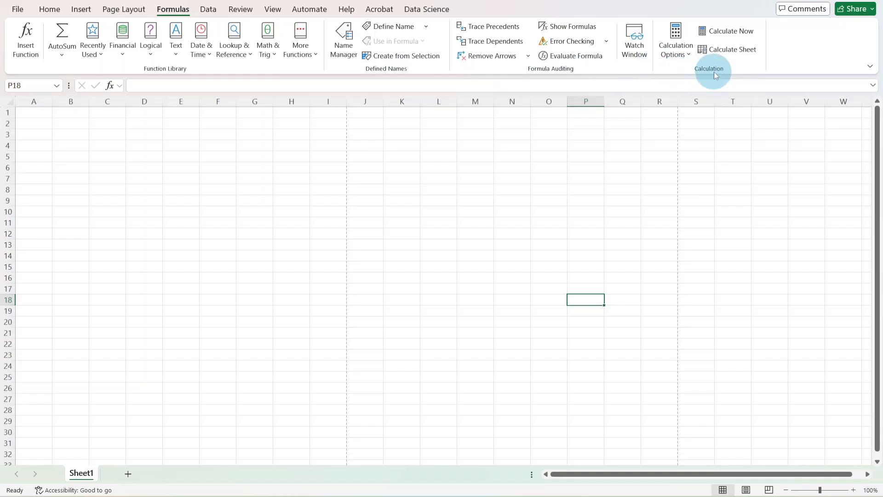
click(209, 13)
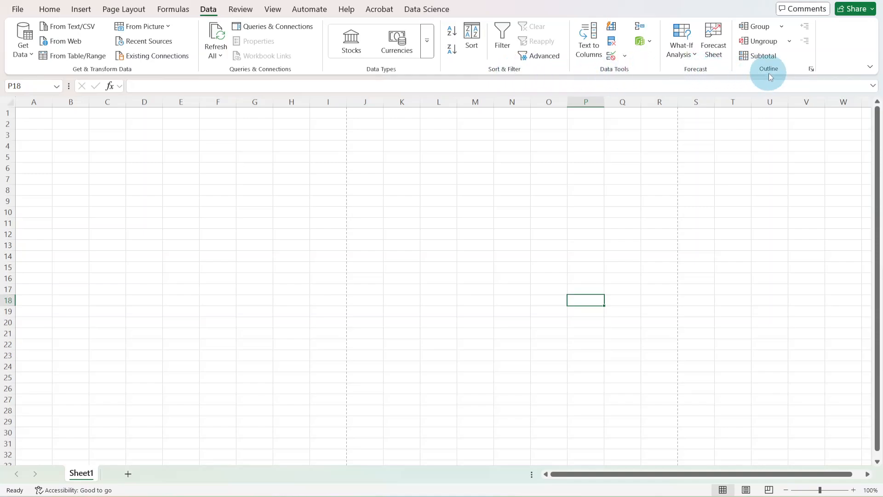
click(241, 11)
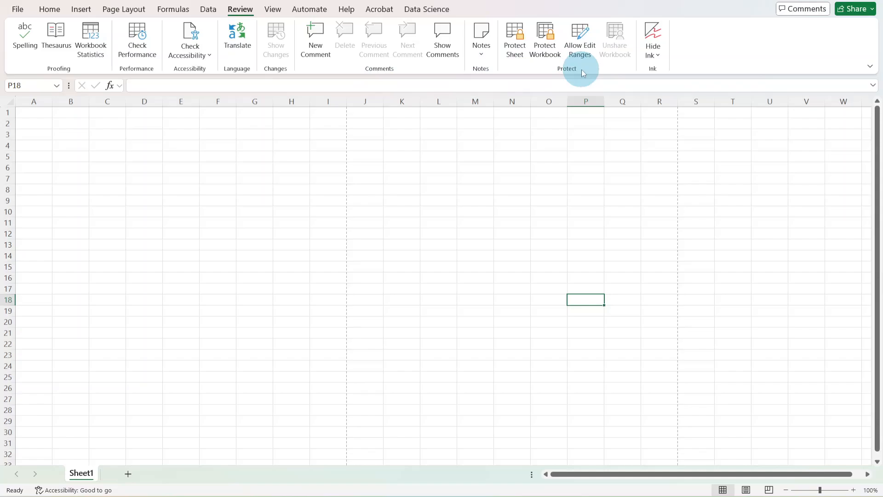
click(273, 10)
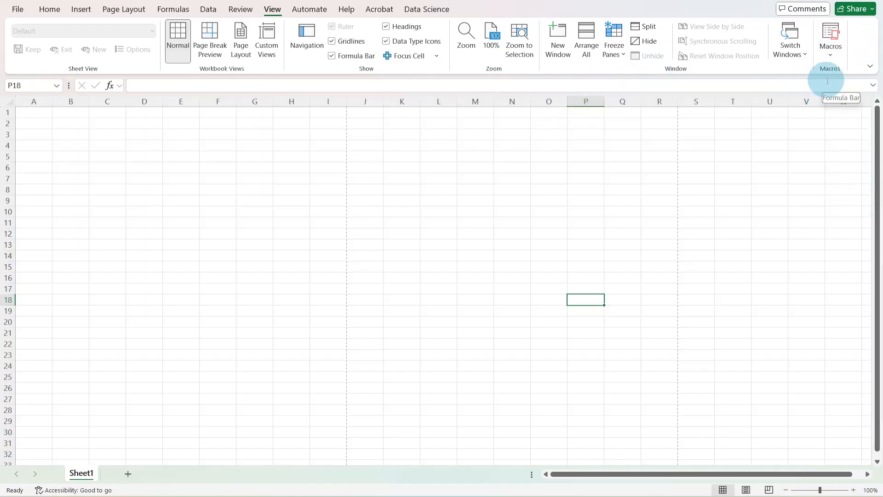
click(303, 11)
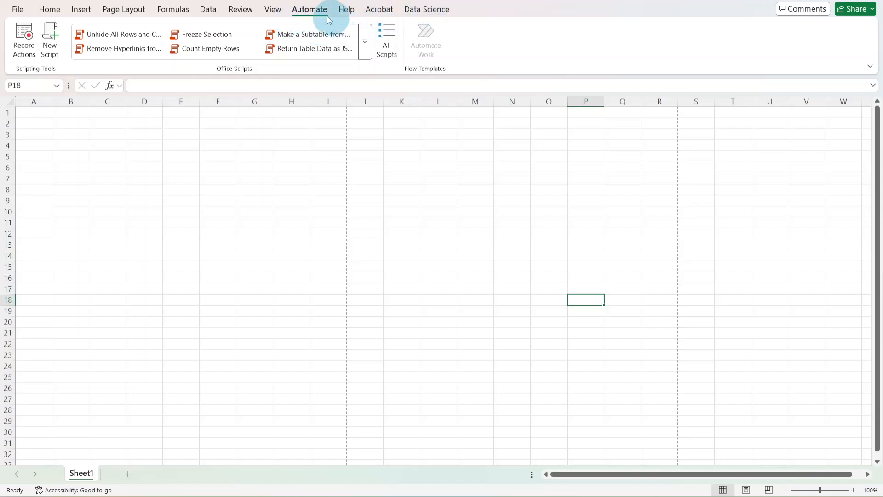
click(429, 12)
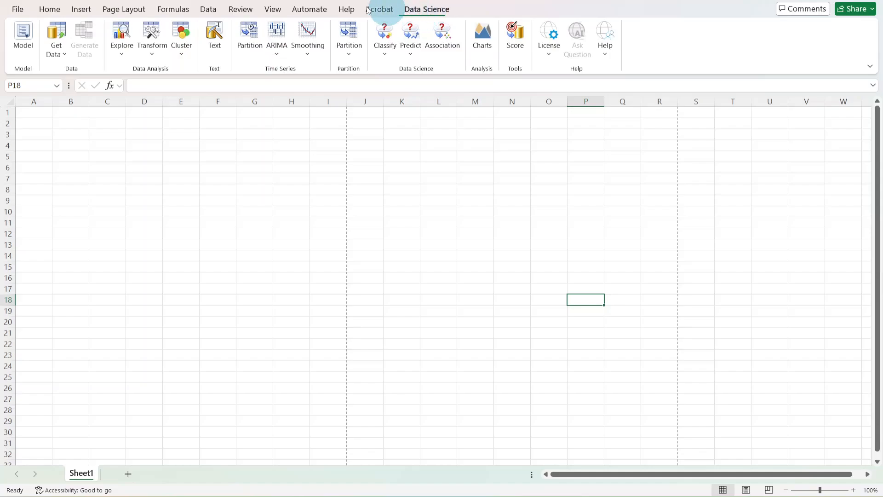
click(307, 12)
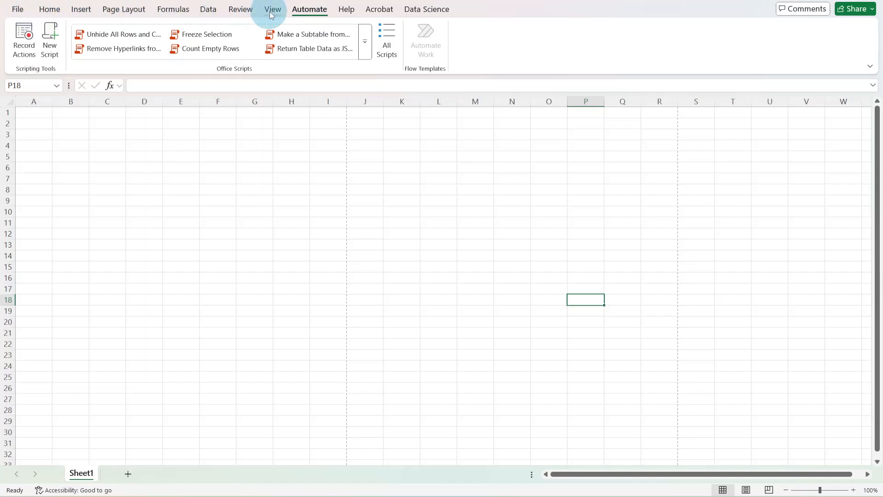
click(217, 212)
click(50, 11)
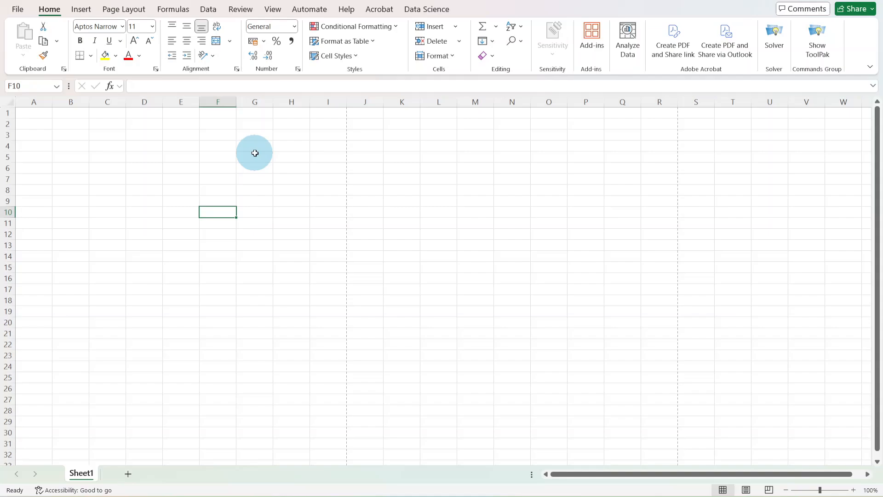
double_click(569, 2)
double_click(373, 15)
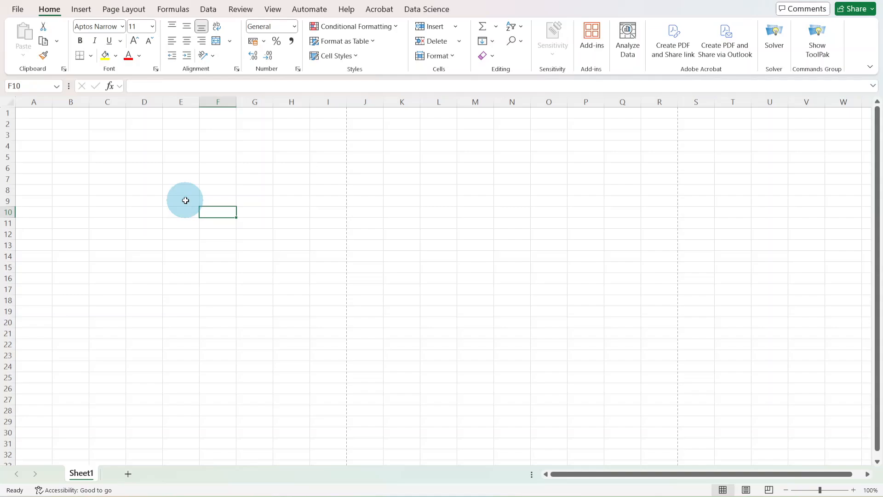
Enter the sample text ggffdfd in cell G7 and dsds in G8, and clear both cells again
click(246, 178)
text(ggffdfd)
key(Return)
text(dsds)
key(BackSpace)
key(BackSpace)
key(BackSpace)
key(BackSpace)
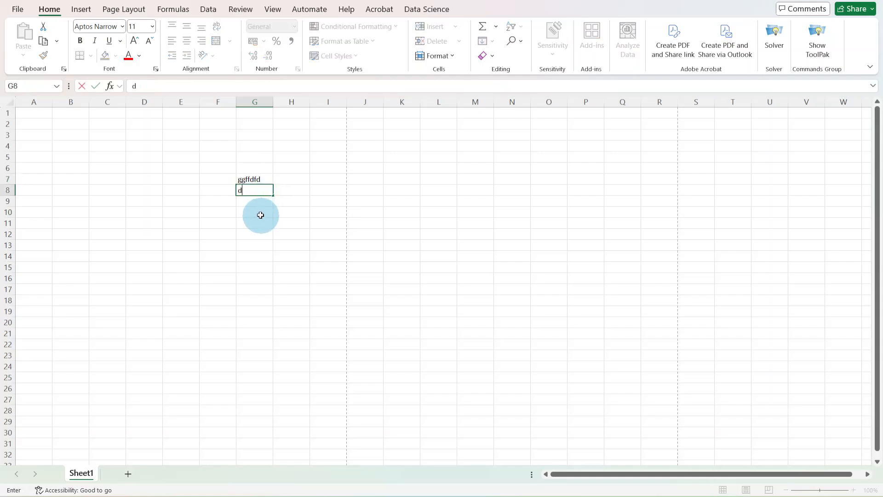
click(258, 180)
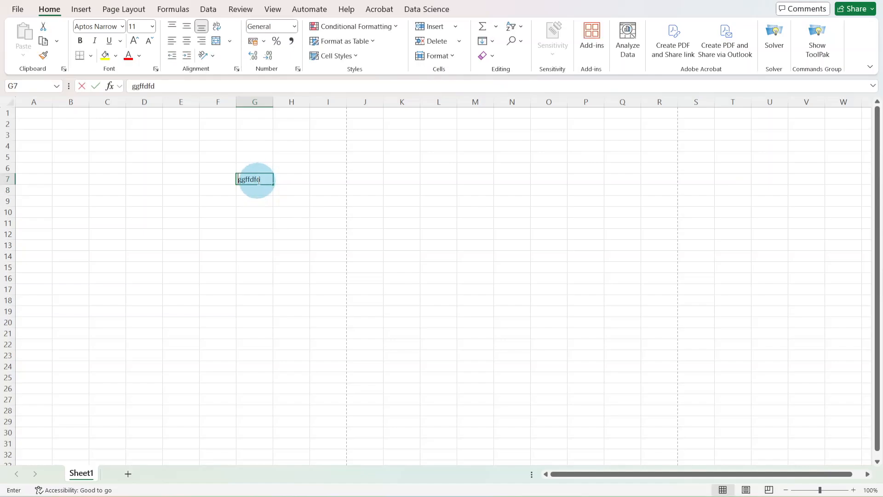
key(BackSpace)
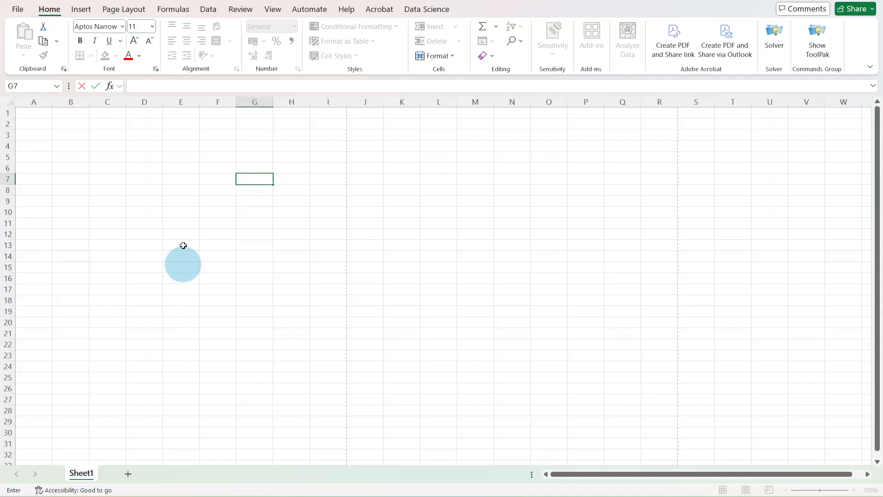
Rename the worksheet Sheet1 as Jul
double_click(80, 474)
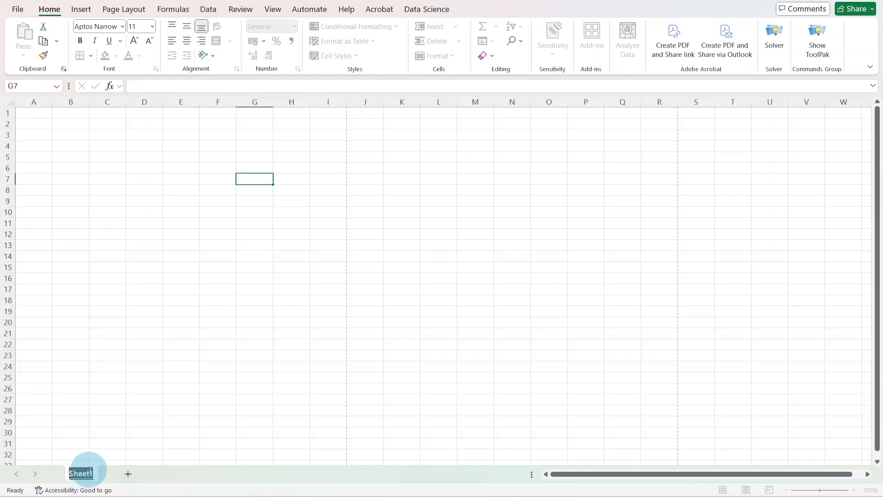
text(Jul)
click(186, 366)
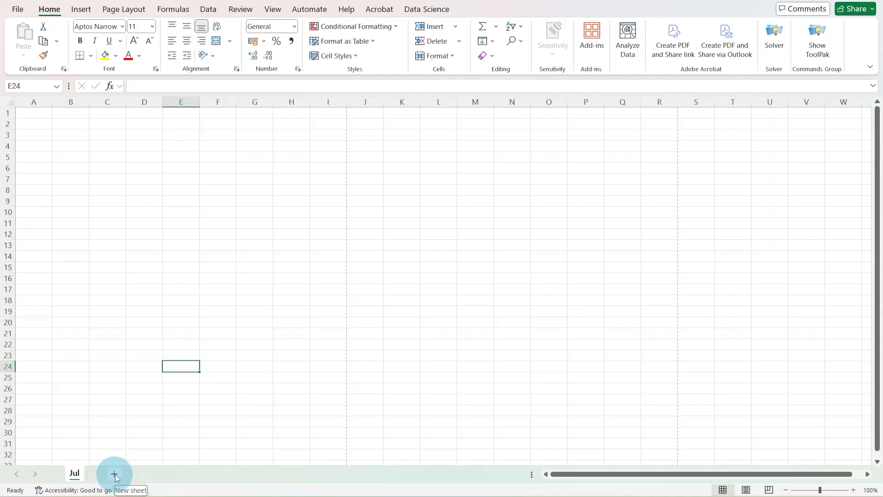
Add a new worksheet after Jul and name it Aug
click(114, 474)
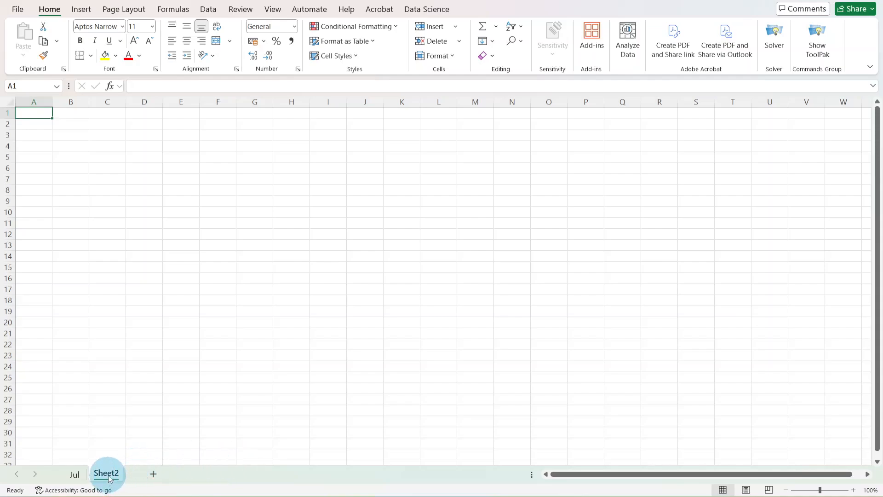
double_click(108, 475)
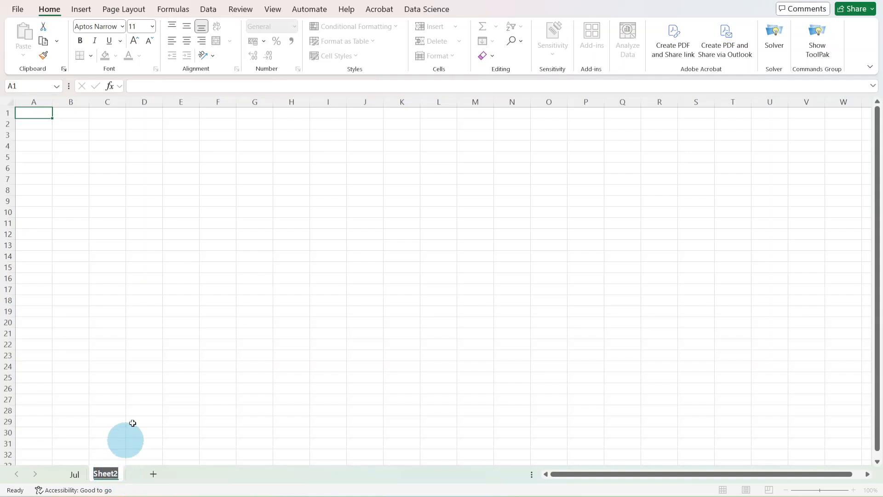
click(142, 410)
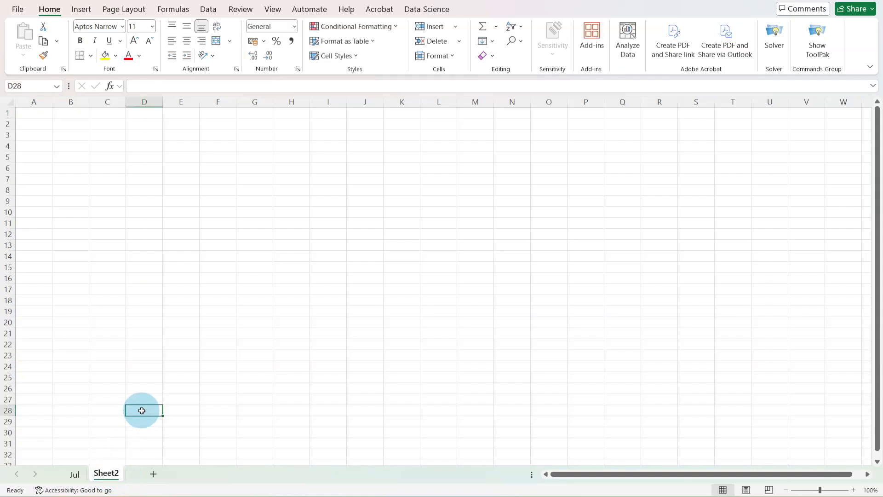
right_click(110, 473)
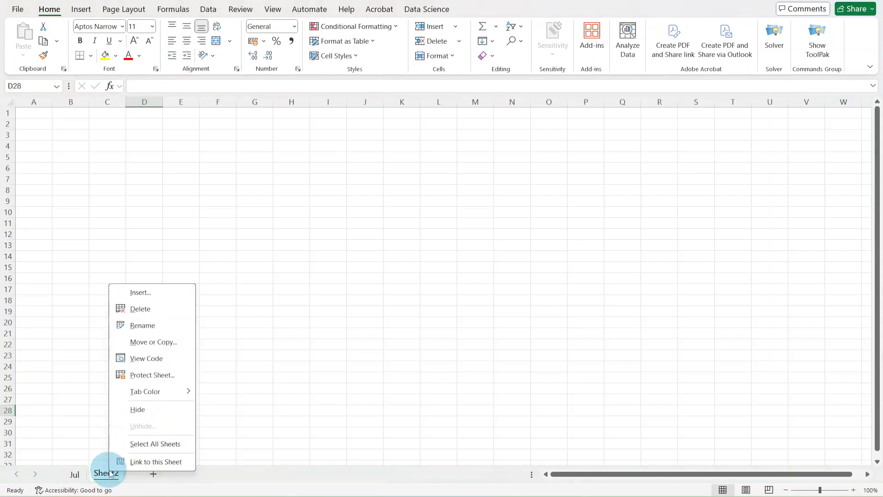
click(142, 325)
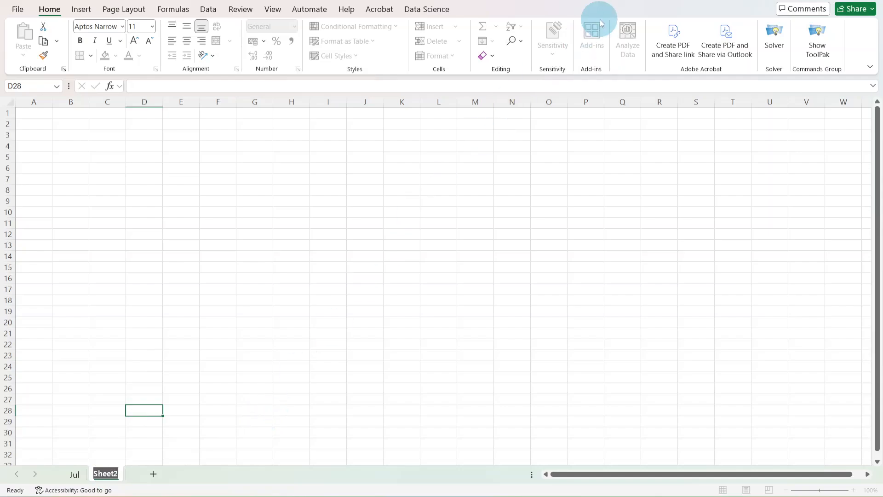
text(A)
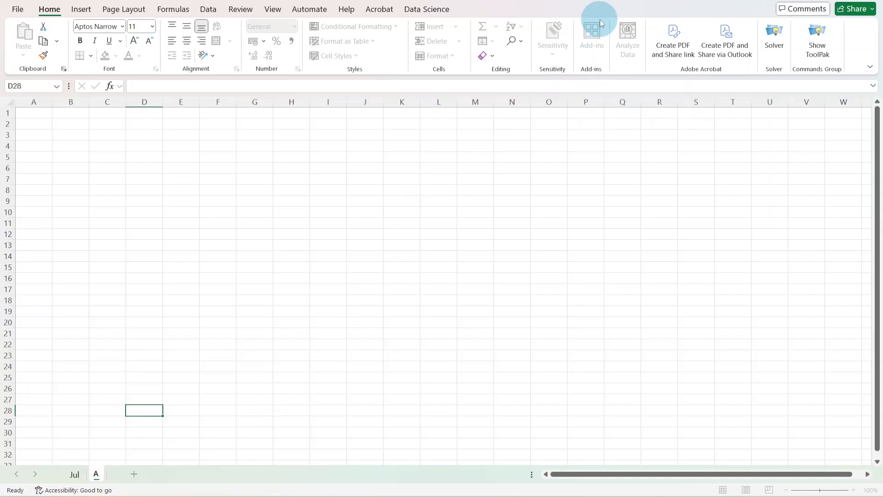
text(ug)
click(136, 250)
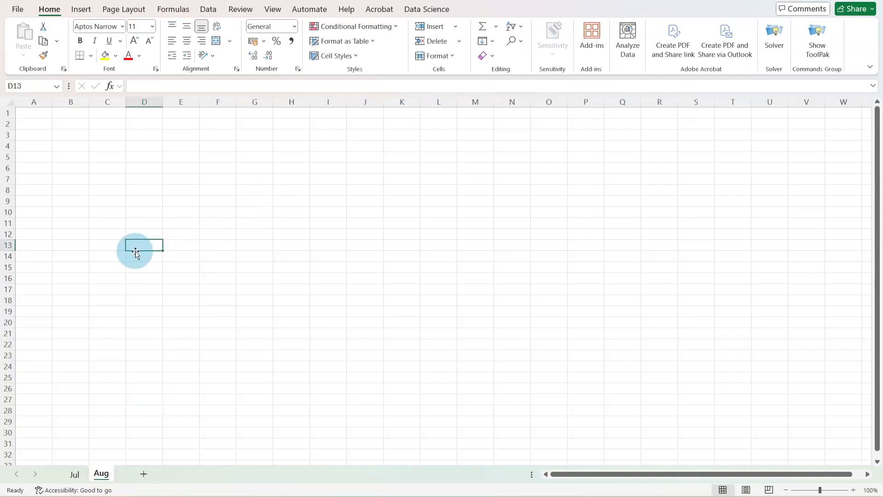
Add a new worksheet after Aug and name it Sep
click(144, 474)
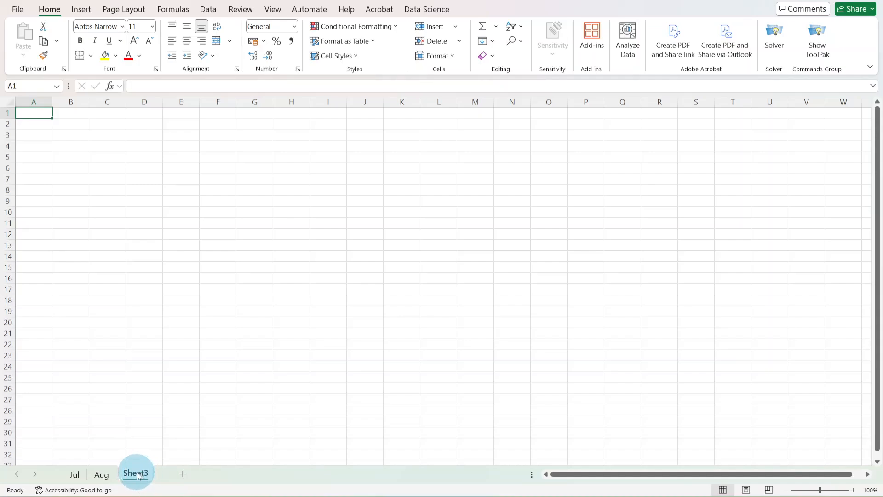
double_click(136, 473)
text(Sep)
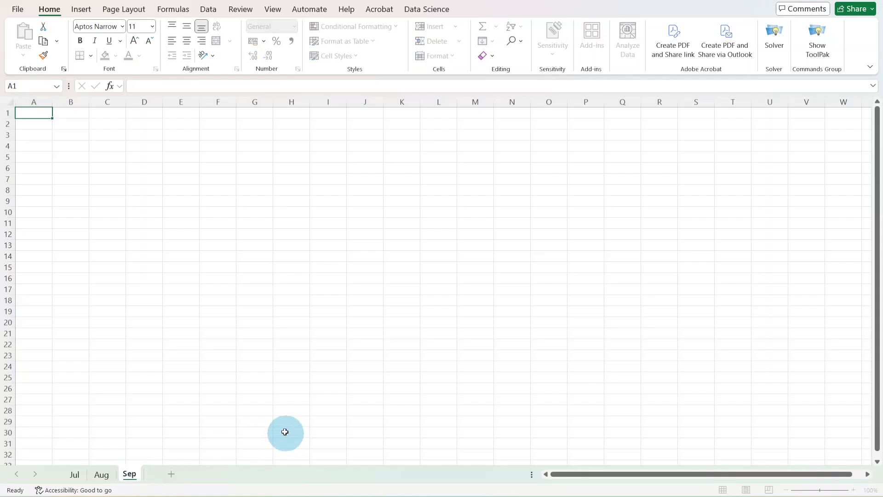
click(162, 389)
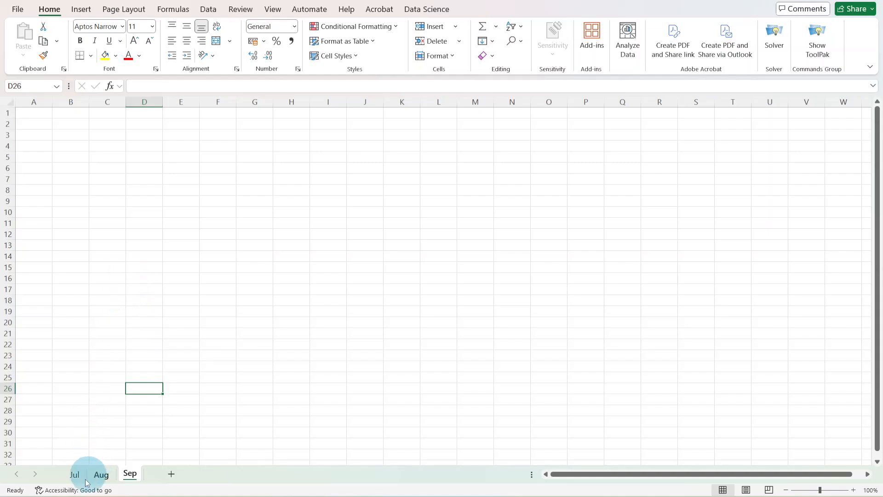
Colour the Sep worksheet tab with the theme colour Dark Teal, Accent 1
right_click(131, 477)
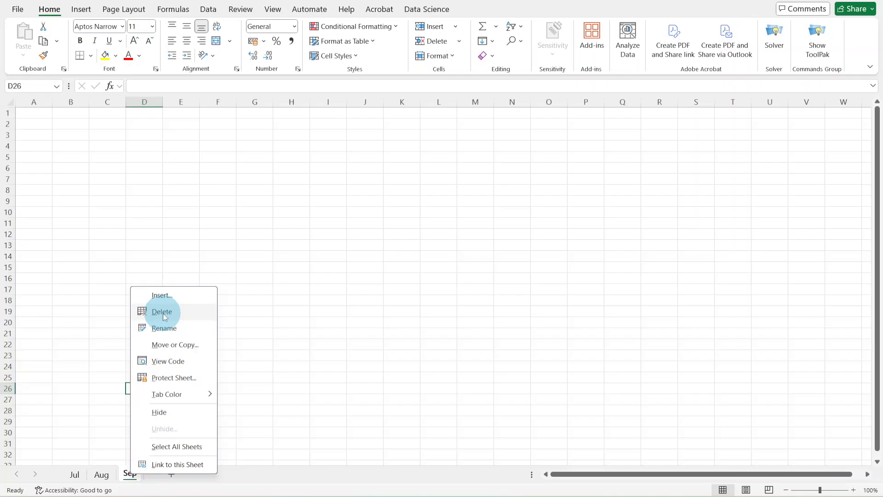
click(111, 360)
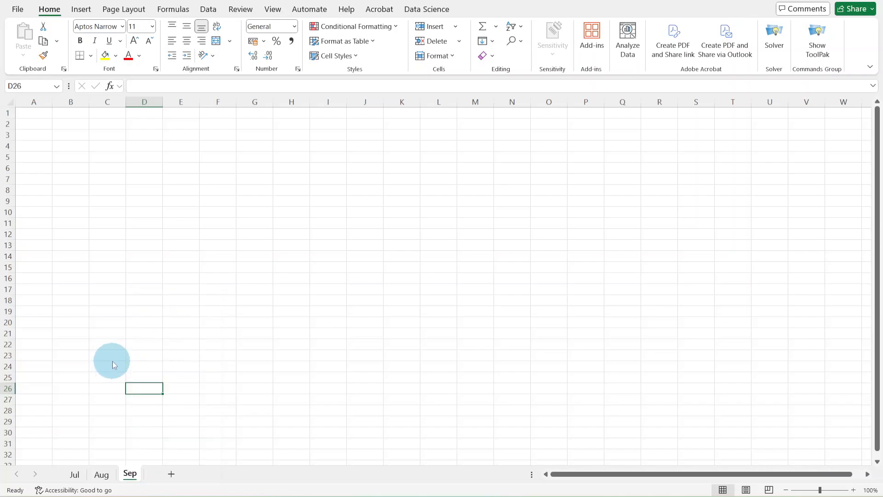
right_click(130, 477)
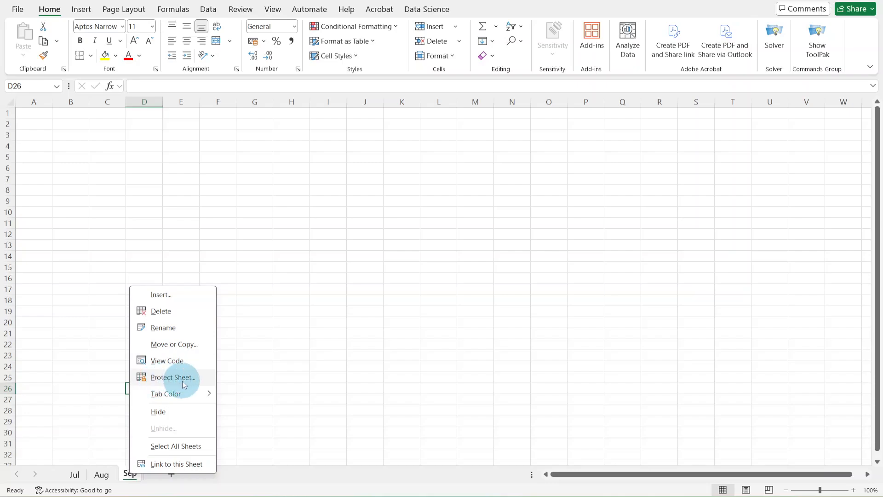
mouse_move(165, 398)
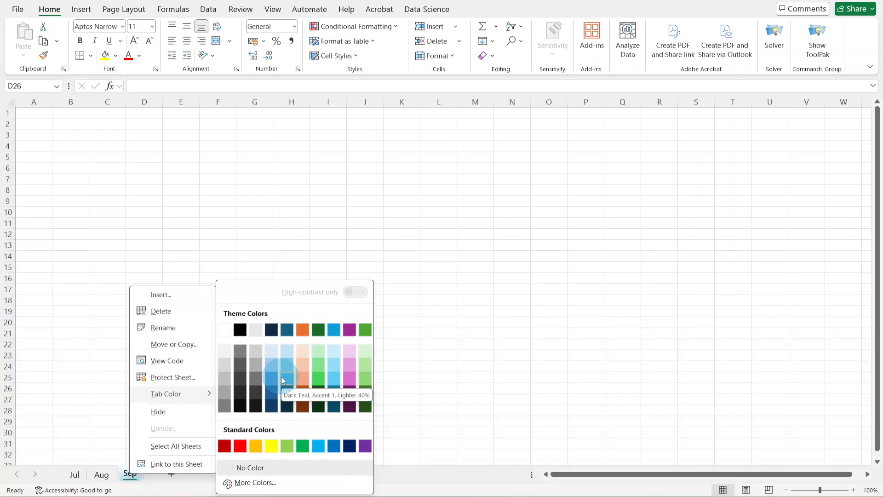
click(288, 330)
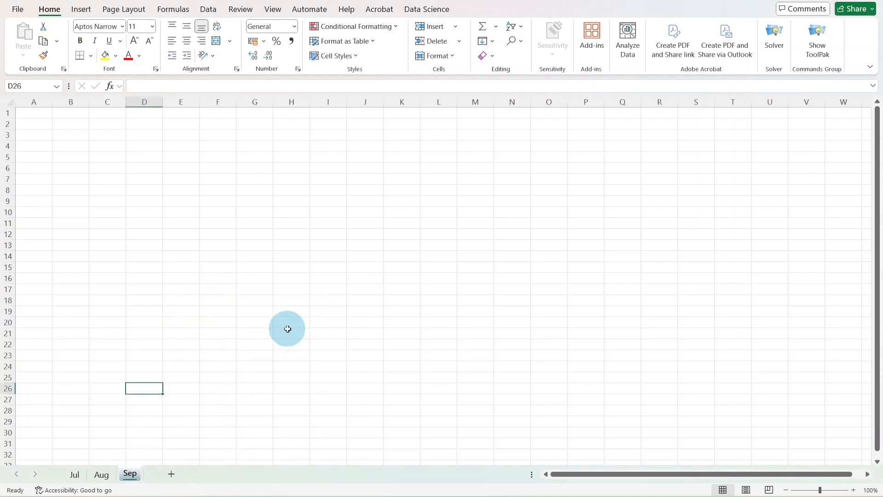
Colour the Aug worksheet tab with the standard colour Red
click(103, 474)
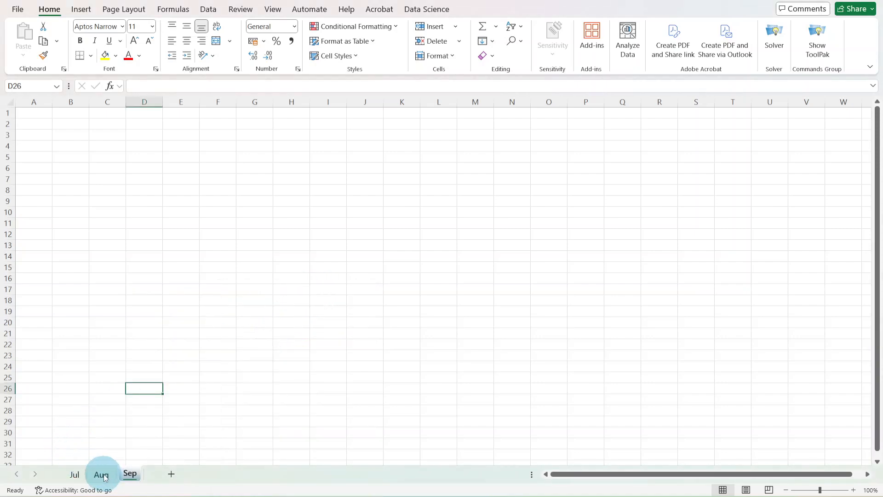
right_click(103, 475)
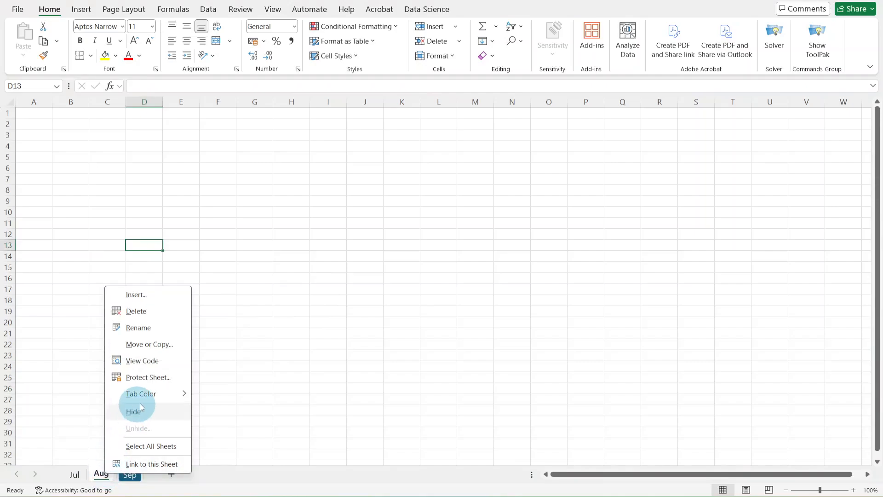
click(152, 394)
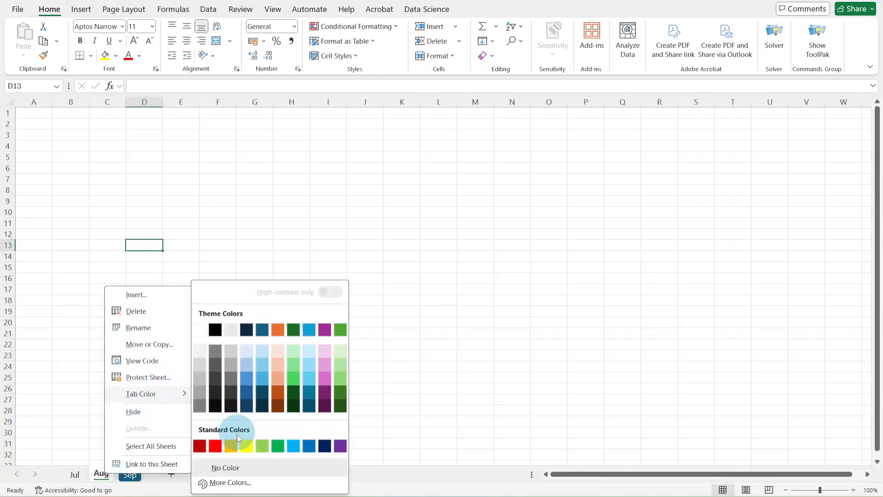
click(214, 445)
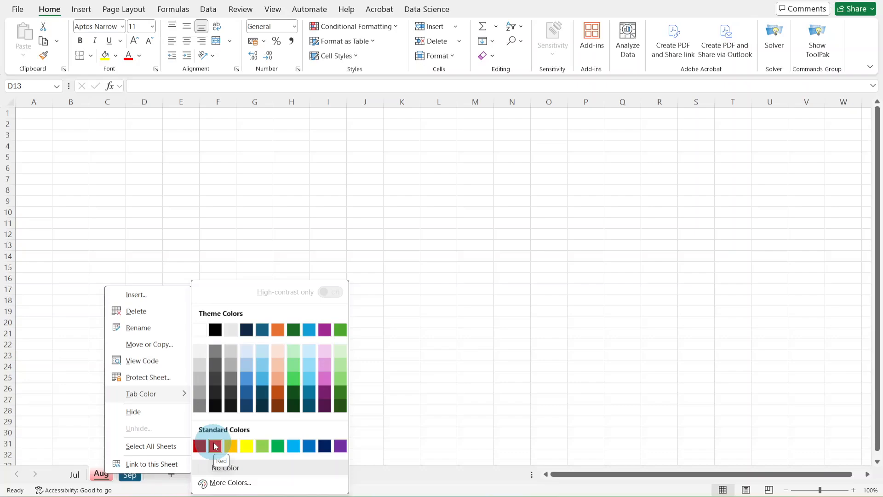
click(215, 445)
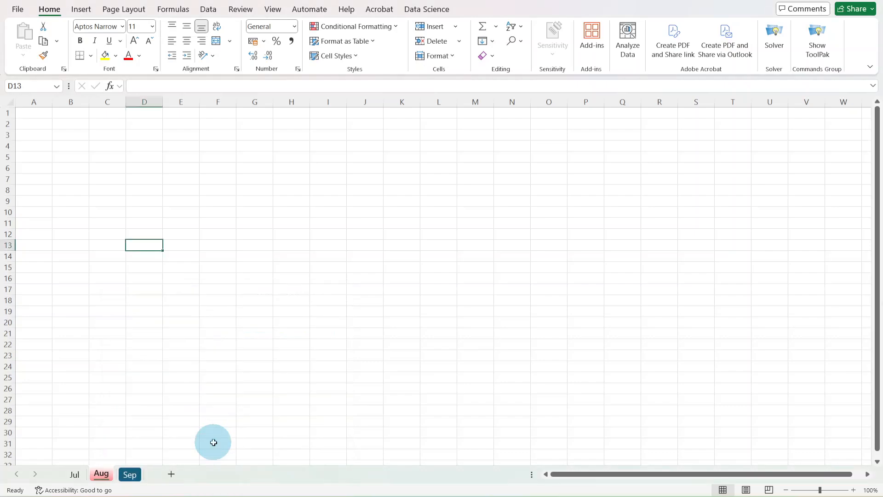
Colour the Jul worksheet tab with the dark green theme colour
right_click(76, 477)
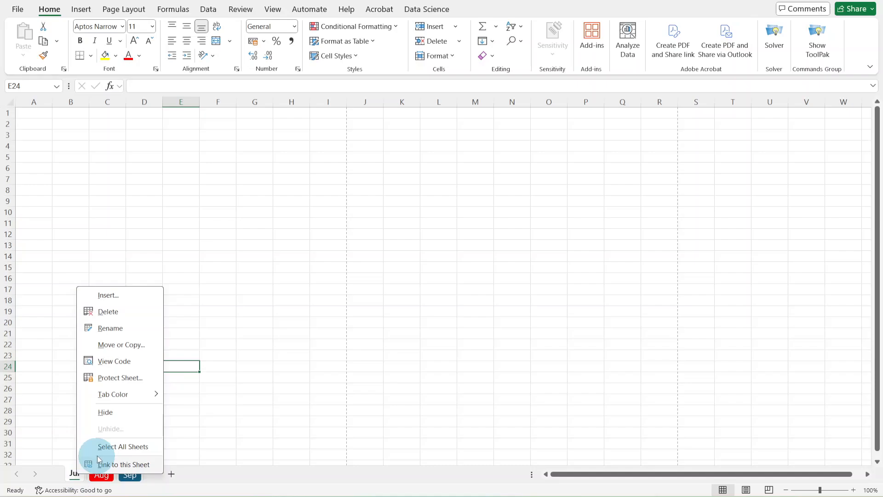
click(134, 394)
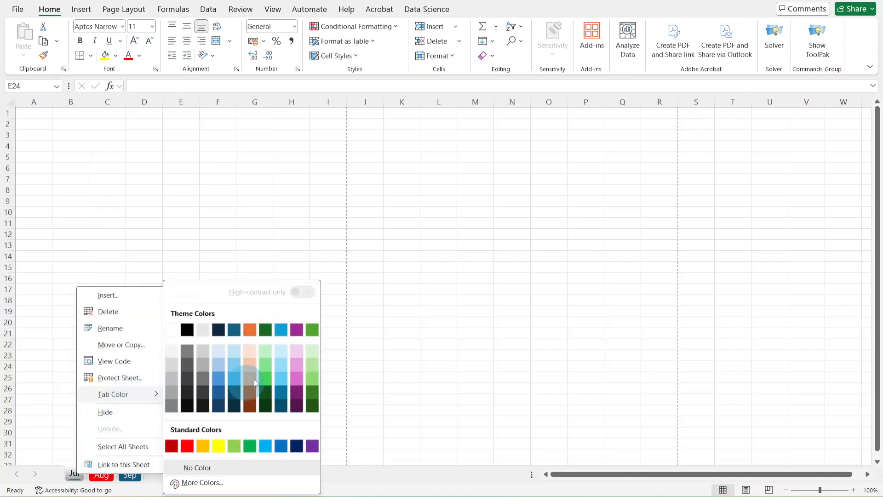
click(269, 332)
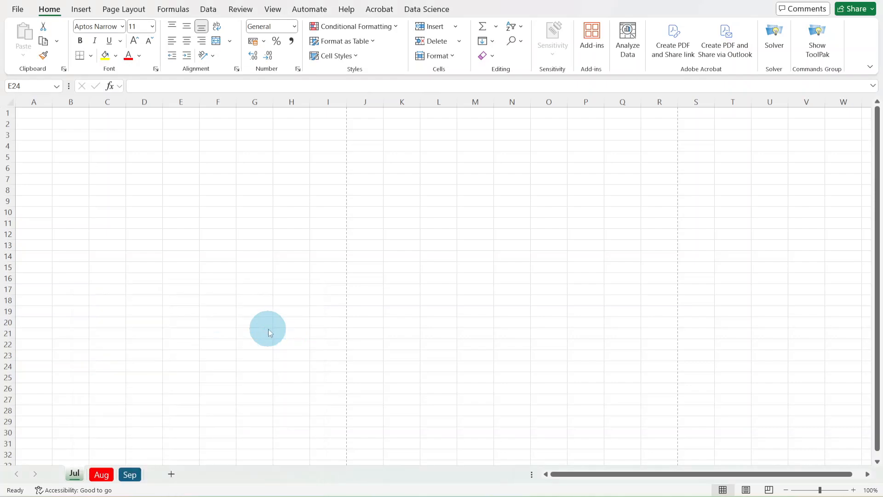
click(269, 409)
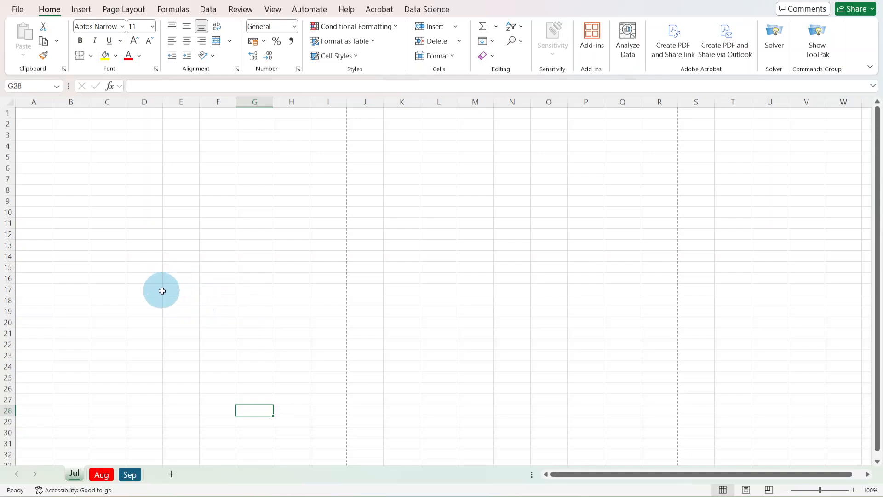
Delete the Sep worksheet and switch to the Jul worksheet
right_click(131, 475)
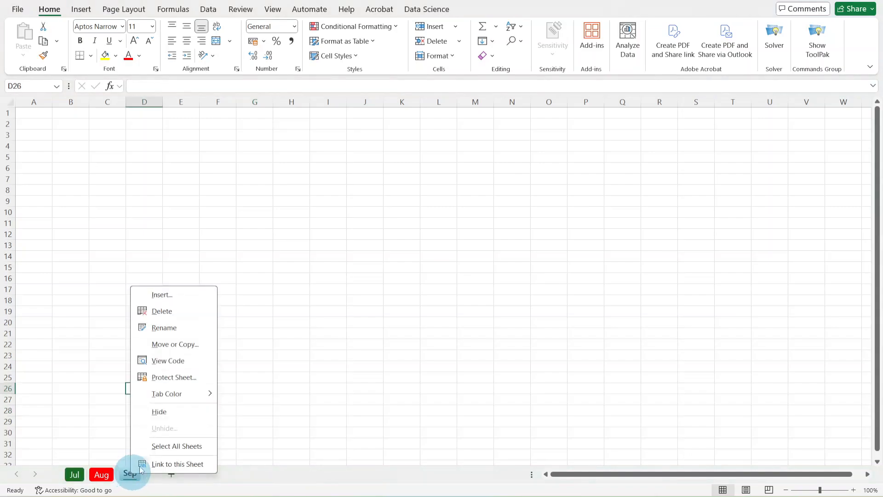
click(162, 311)
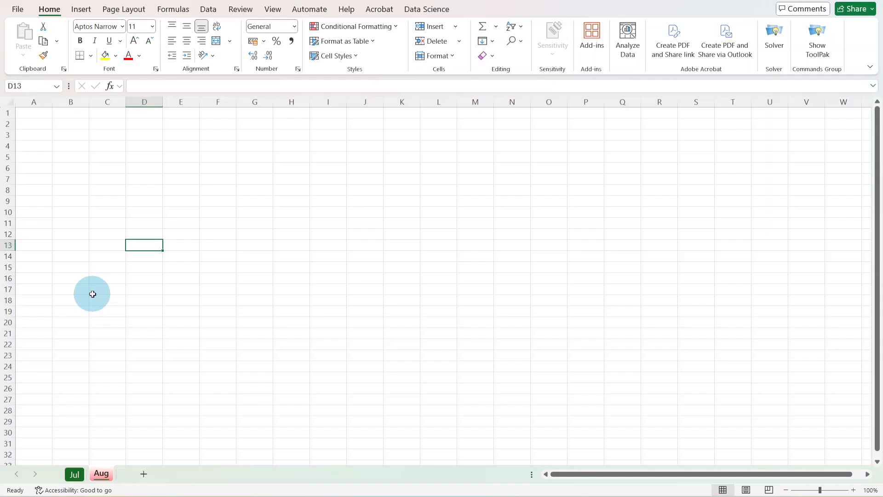
click(75, 474)
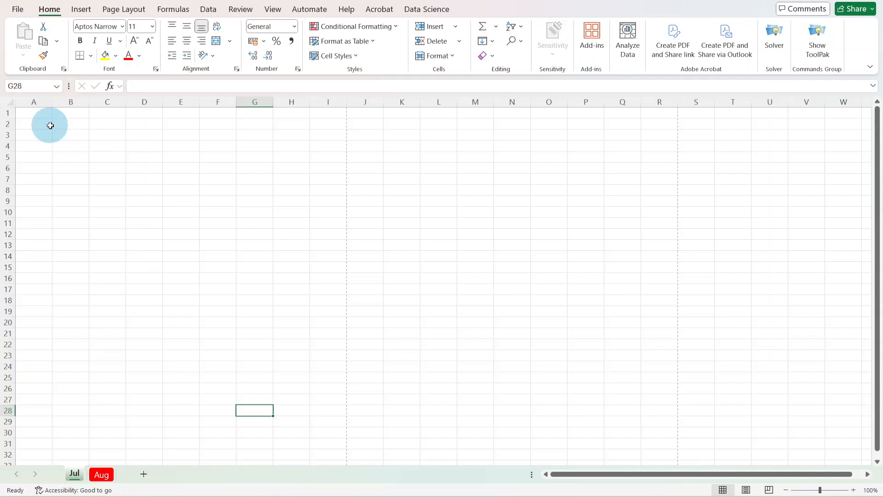
View the grid on Aug and again on Jul, highlighting the whole of column A and row 1 on Jul
click(102, 474)
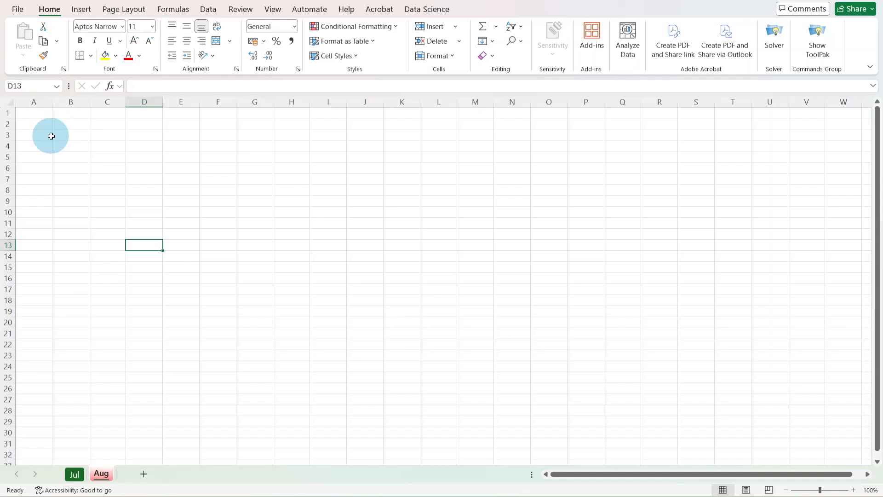
key(ctrl+Page_Up)
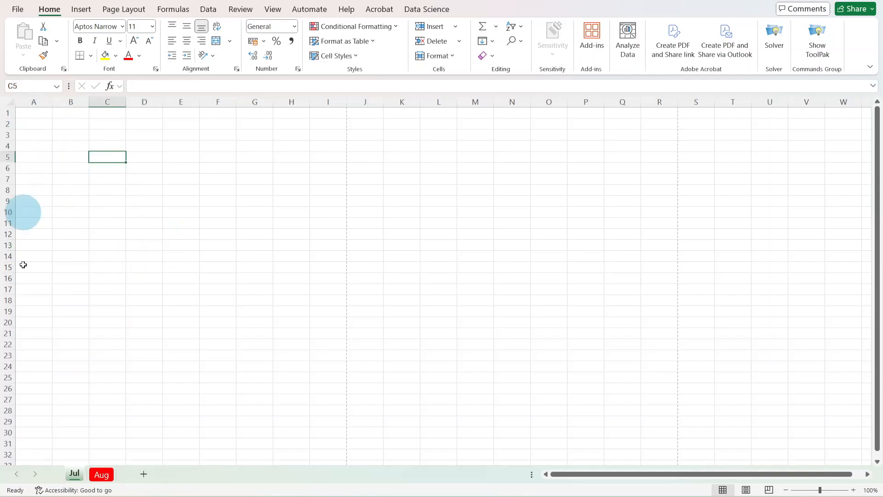
click(35, 100)
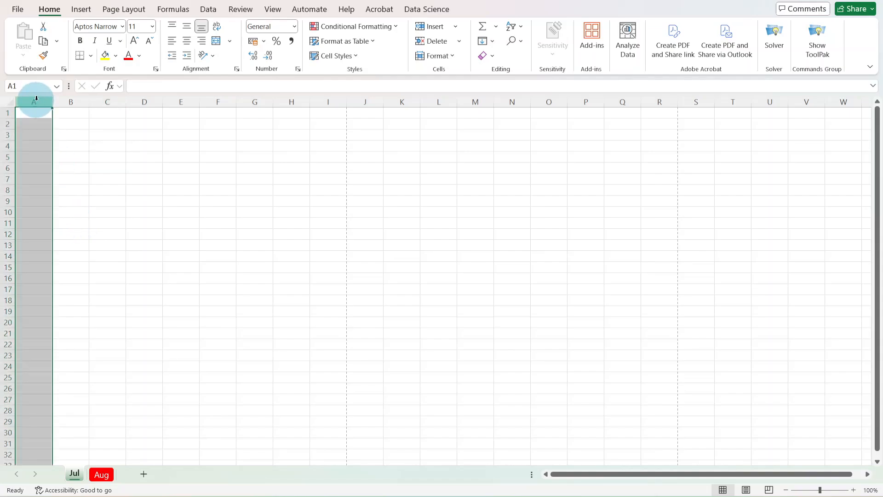
click(8, 113)
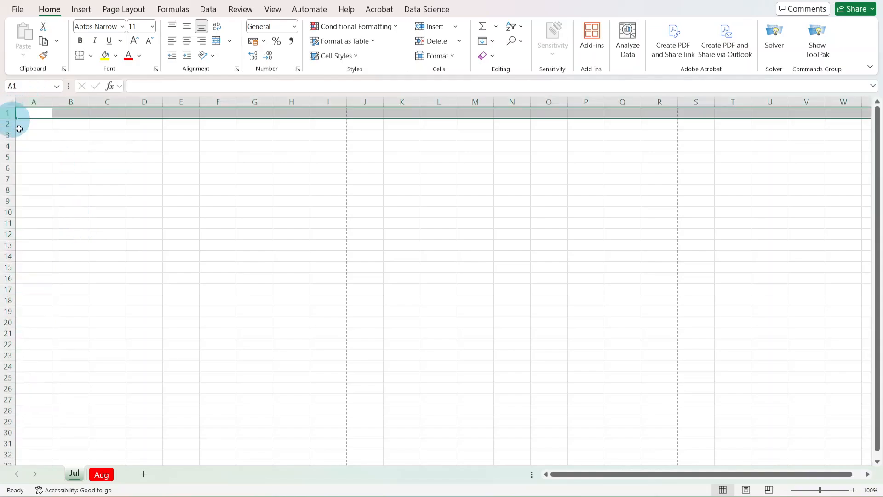
Examine how cell D4 gets its address by selecting the cell, the whole of column D and the whole of row 4
click(146, 170)
click(144, 146)
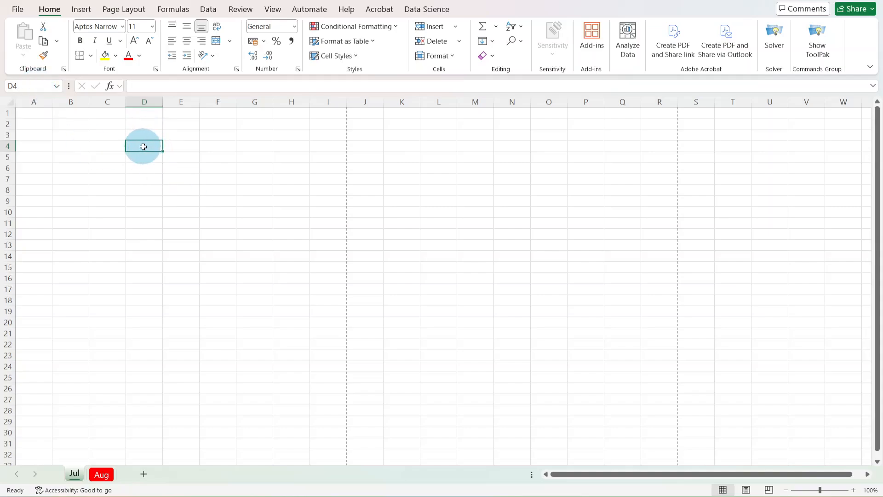
click(144, 102)
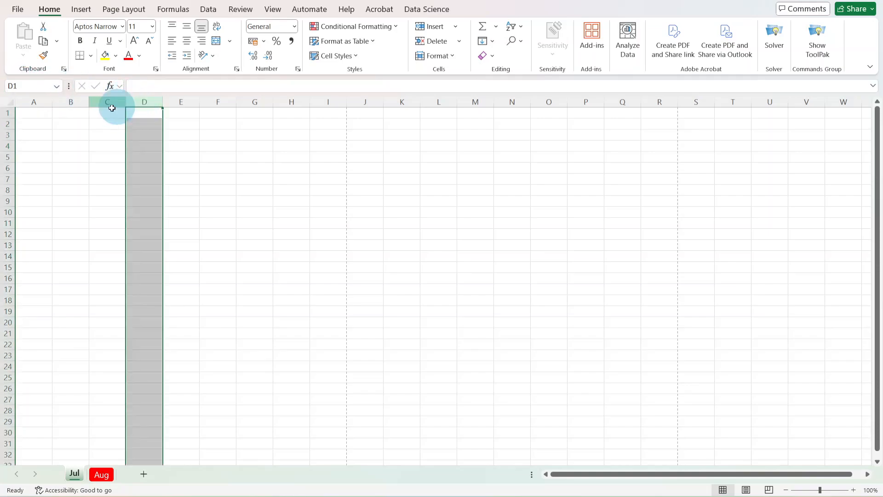
click(2, 145)
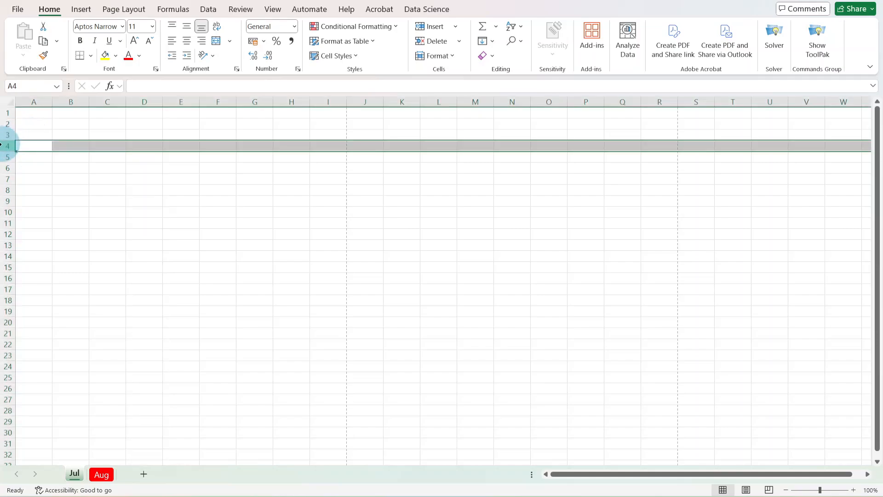
Enter the sample text aasss in cell D4 and remove it again
click(144, 145)
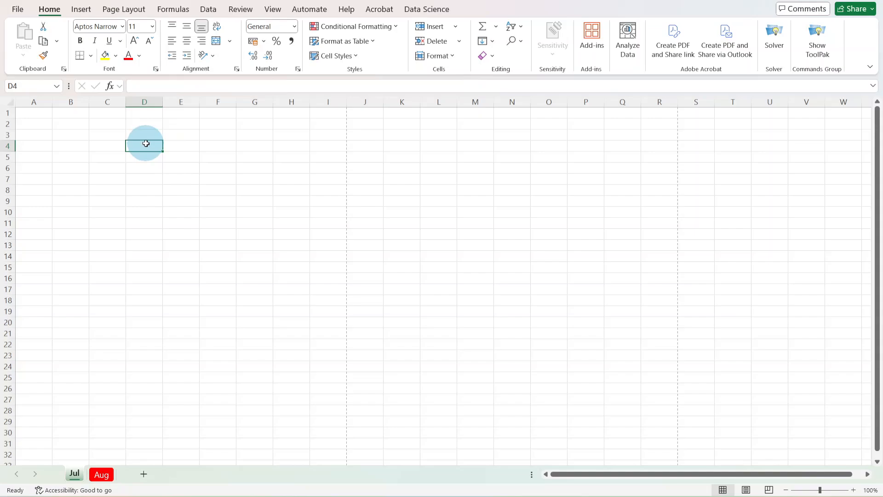
text(aasss)
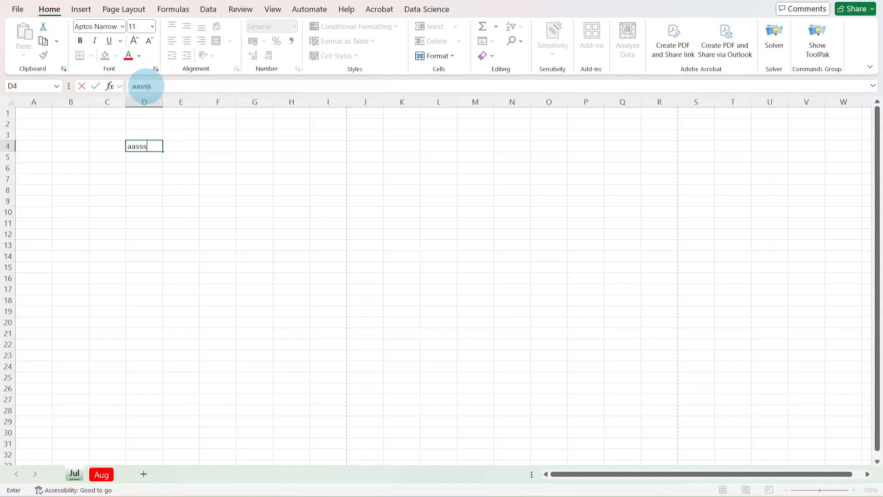
click(143, 156)
click(146, 148)
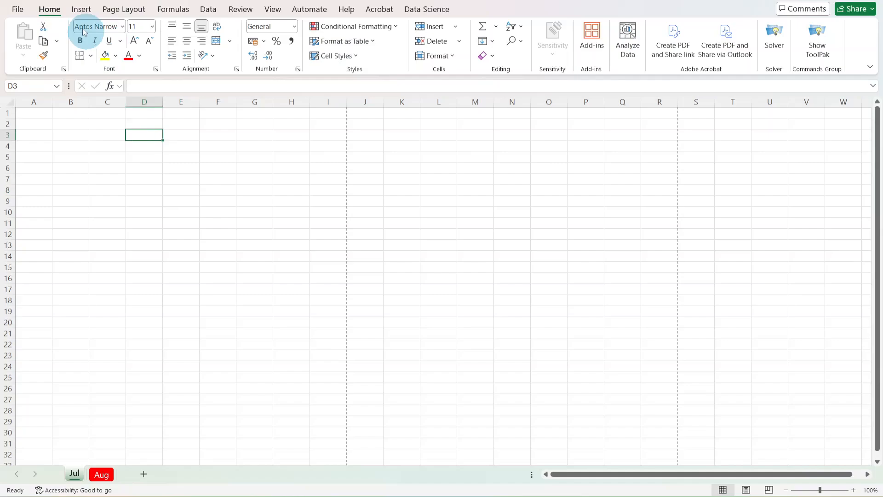
Collapse the ribbon to its tab names and expand it again
double_click(51, 11)
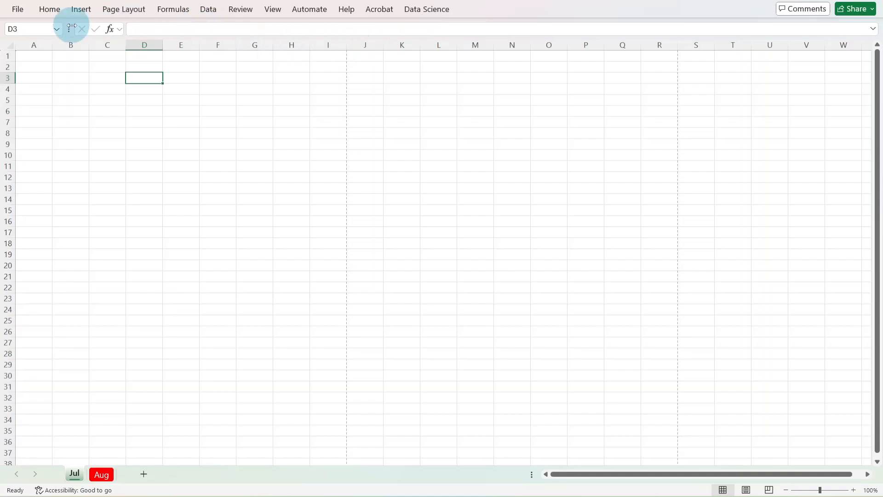
double_click(50, 10)
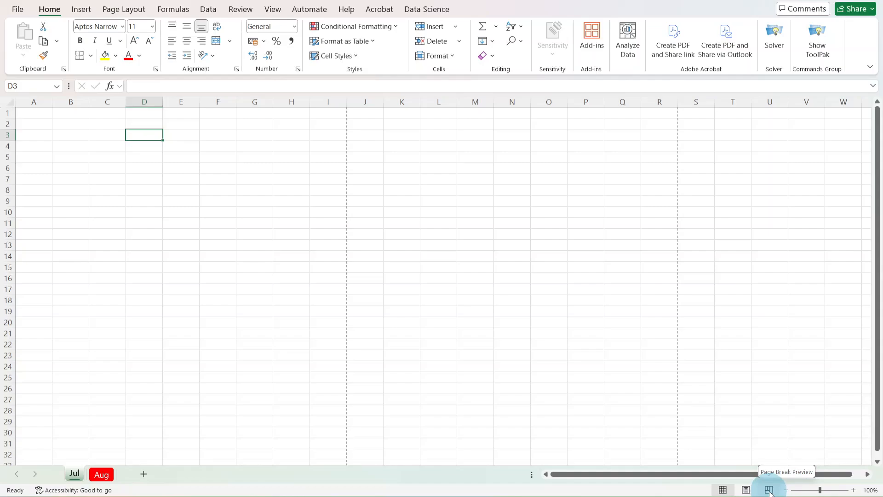
Compare the Page Layout and Normal views of the Jul worksheet, ending in Page Layout view
click(745, 490)
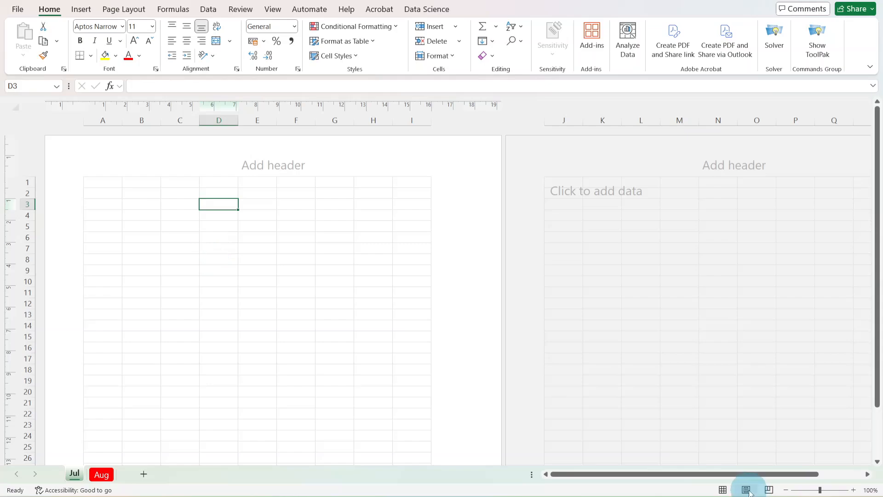
click(722, 489)
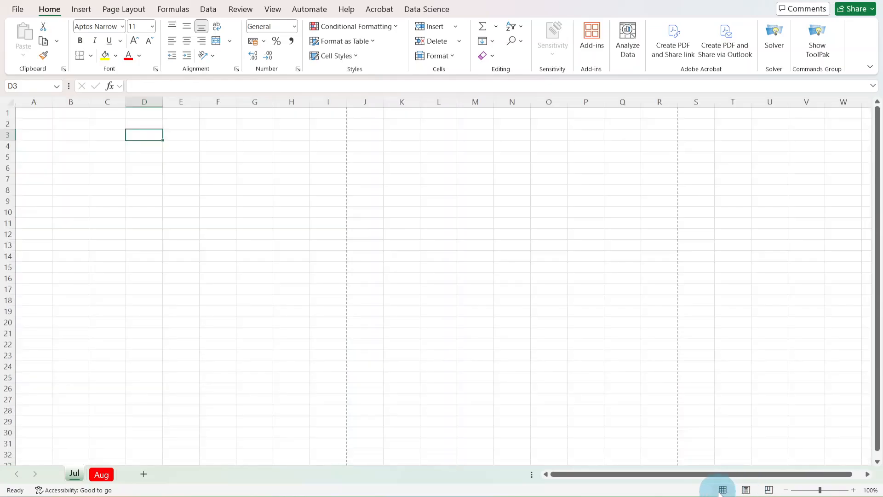
click(745, 489)
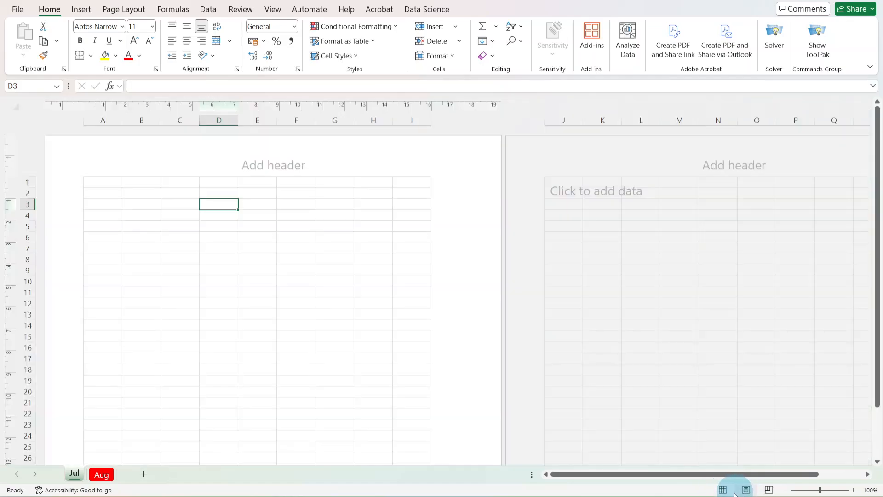
Return the Jul worksheet to Normal view and select columns A, B and C and row 1 in turn
click(723, 490)
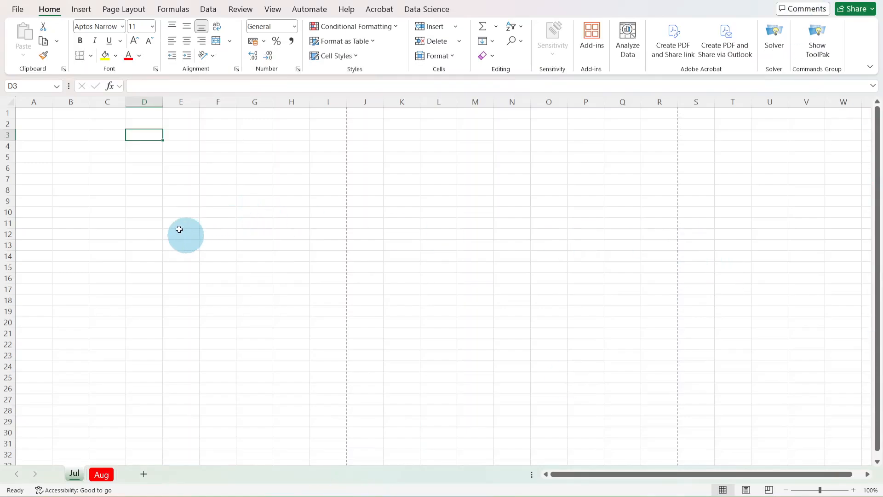
key(Left)
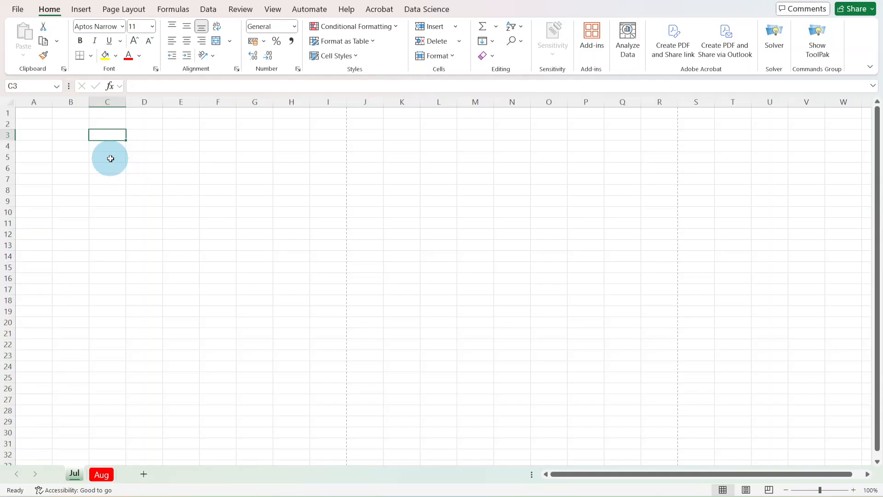
click(27, 101)
click(71, 100)
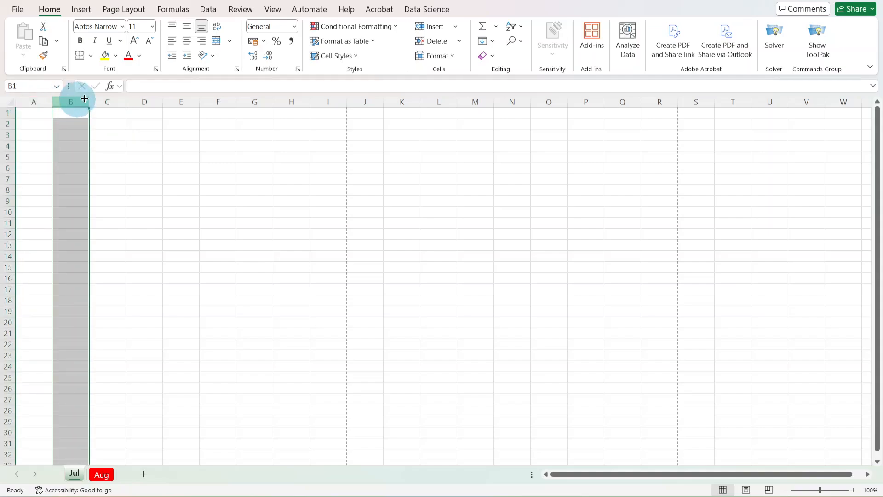
click(100, 101)
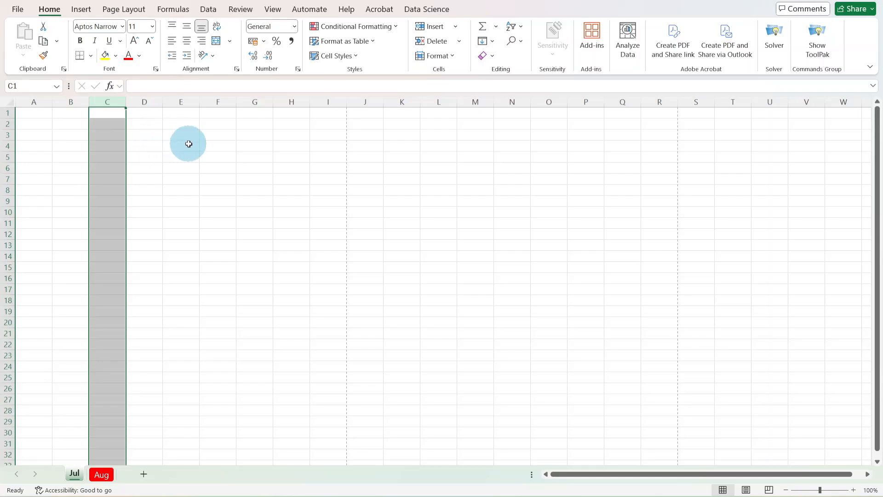
click(2, 113)
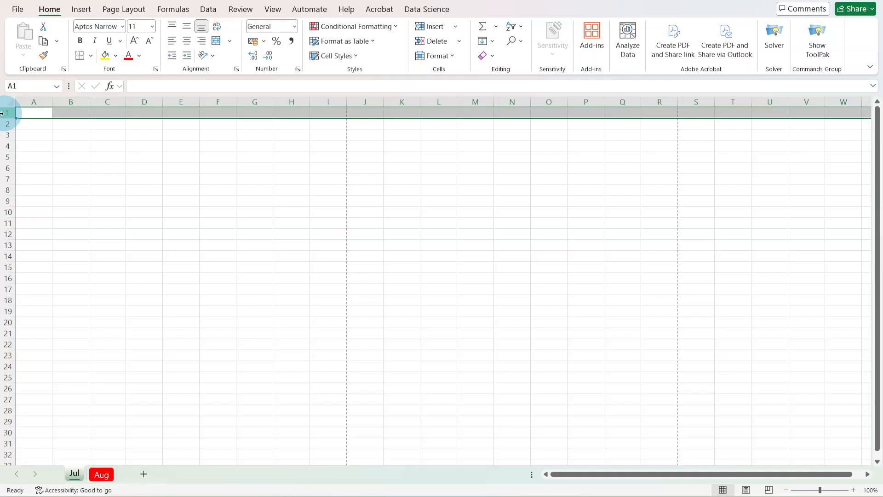
Go from cell A1 to the worksheet's last column, XFD, in row 1 and return to A1
click(36, 115)
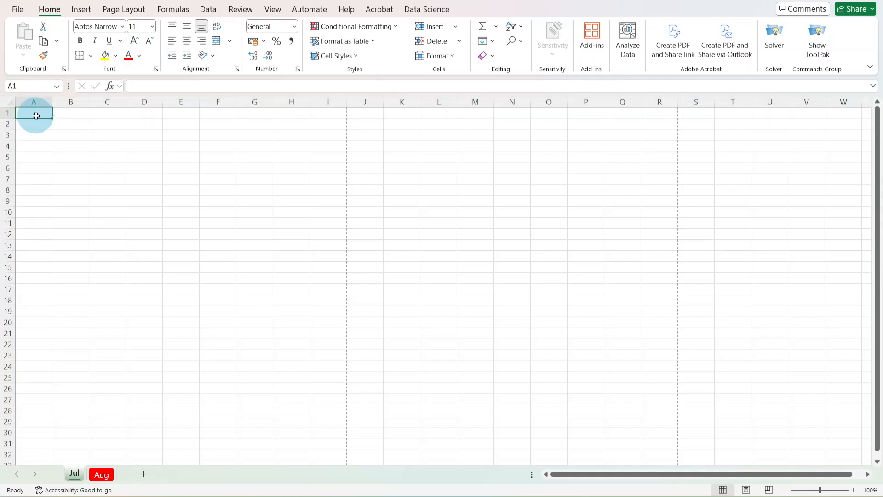
key(shift+Tab)
key(shift+Tab)
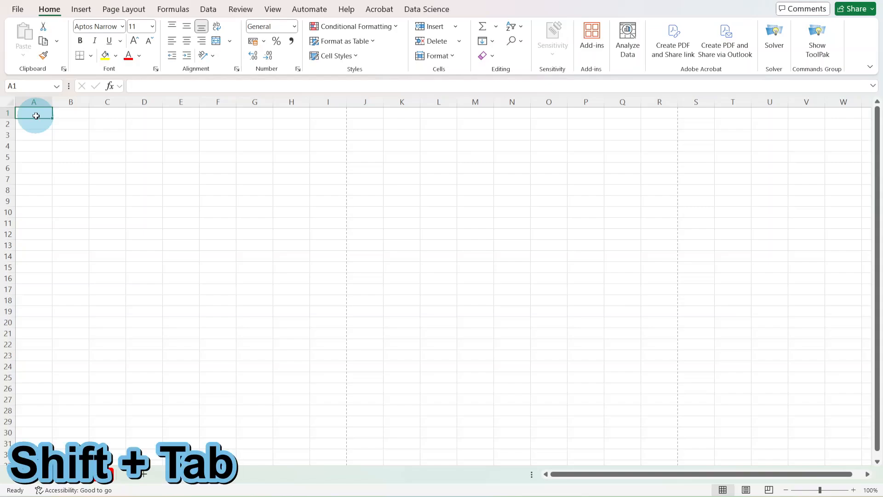
key(shift+Tab)
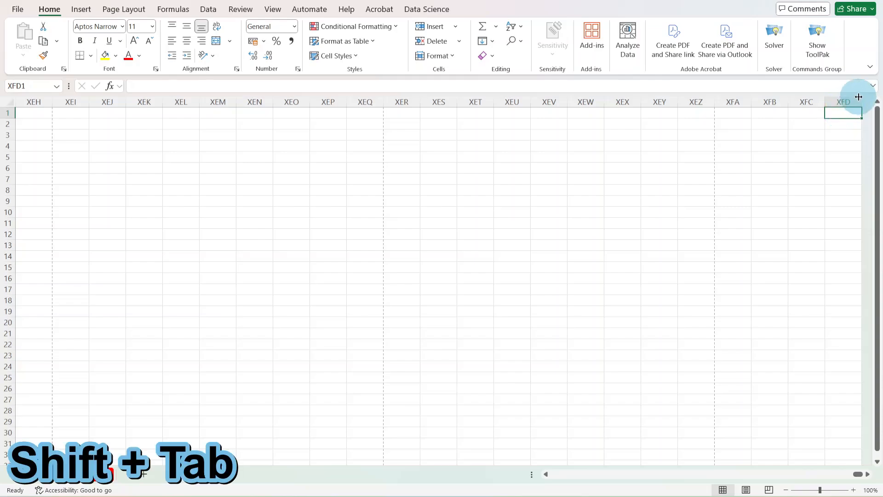
key(ctrl+Home)
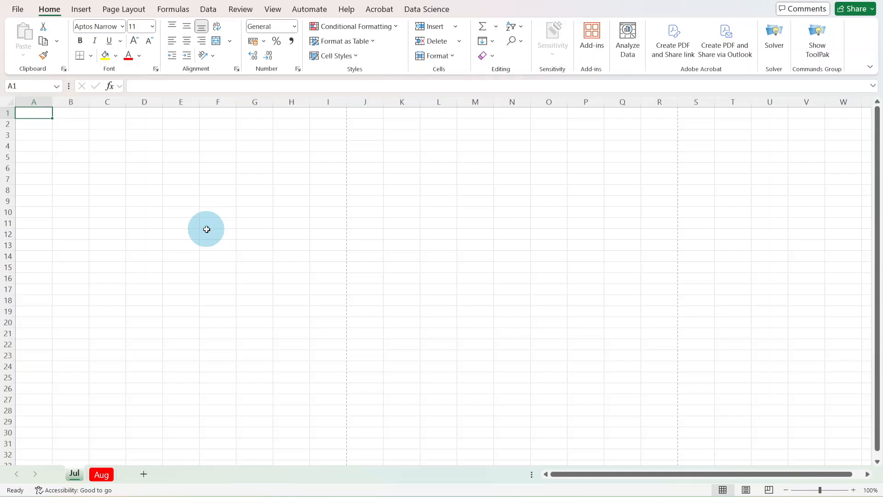
Examine the row numbers at the very end of the worksheet, down to 1048576, and return to row 1
key(shift+Tab)
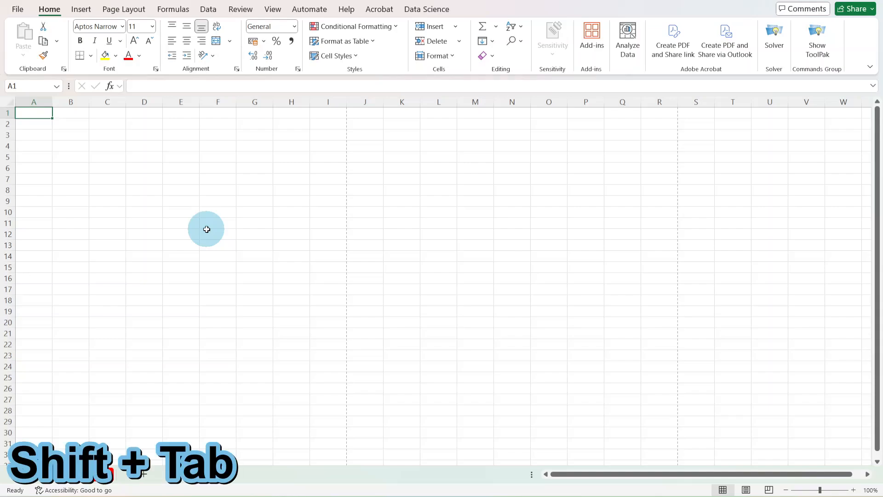
key(ctrl+Down)
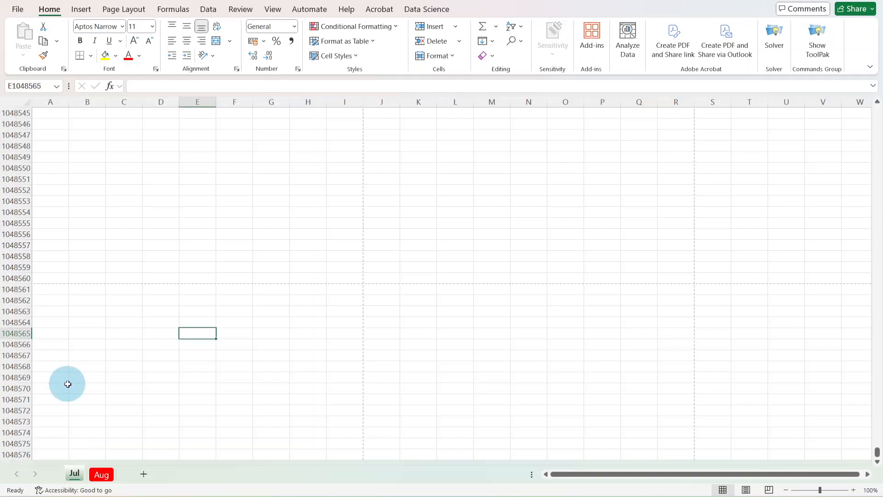
scroll(75, 369, up, 2)
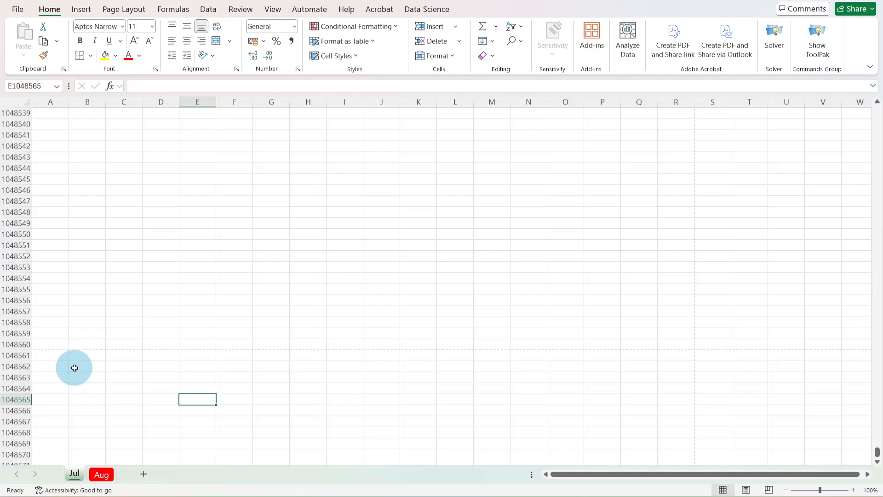
key(ctrl+Up)
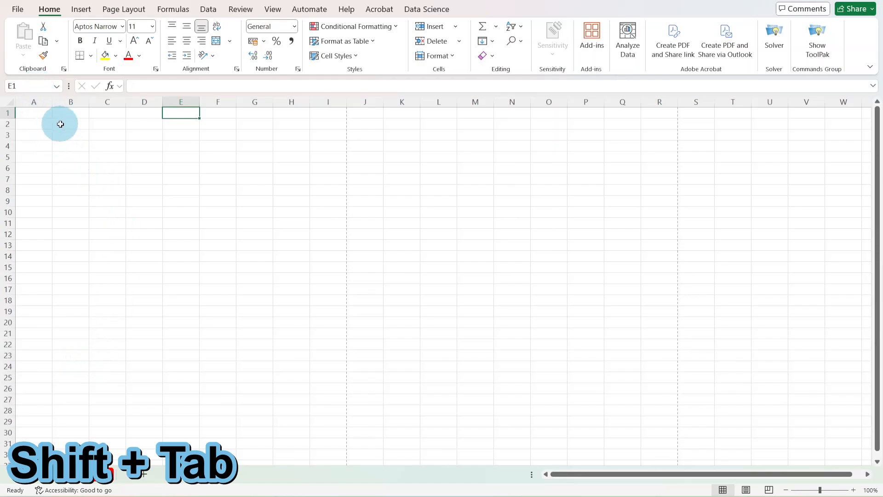
Enter the months Jul, Aug and Sep in A1:A3 with the values 200, 500 and 230 in B1:B3
click(35, 118)
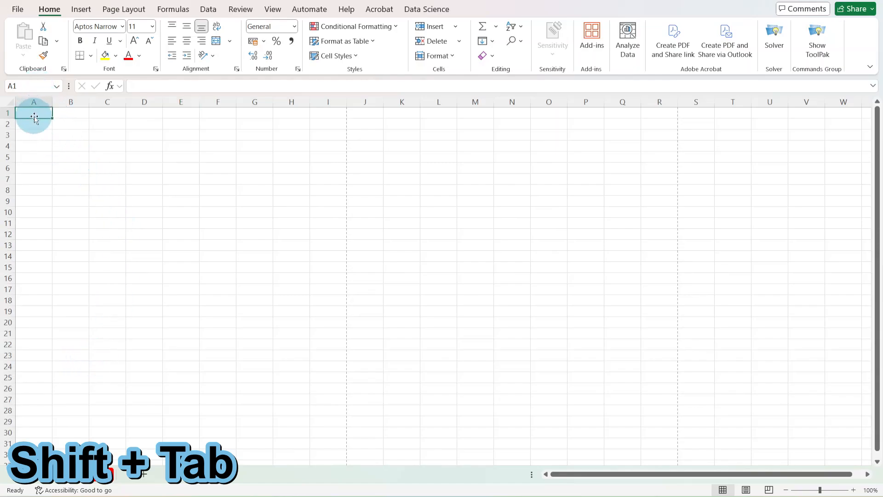
text(Jul)
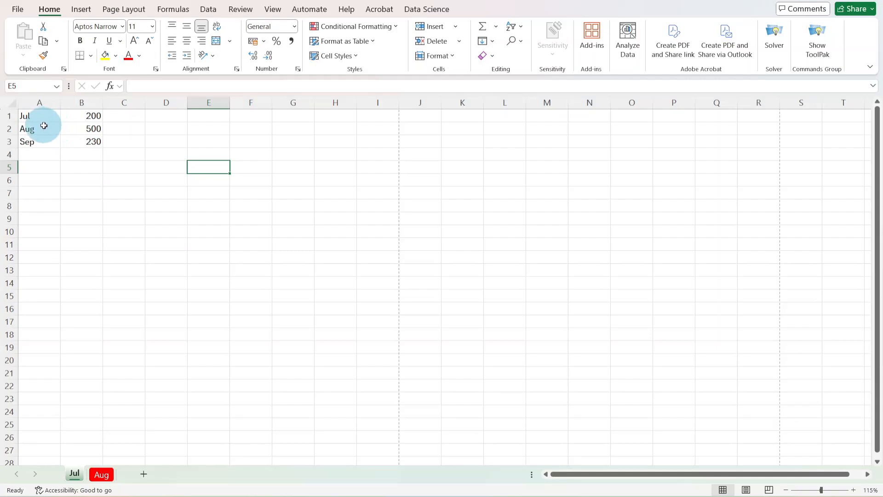
Enlarge the Jul worksheet's zoom to 265% and select empty cell D5
click(853, 490)
click(853, 490)
click(853, 490)
click(854, 490)
click(854, 490)
click(854, 491)
click(854, 491)
click(855, 492)
click(855, 491)
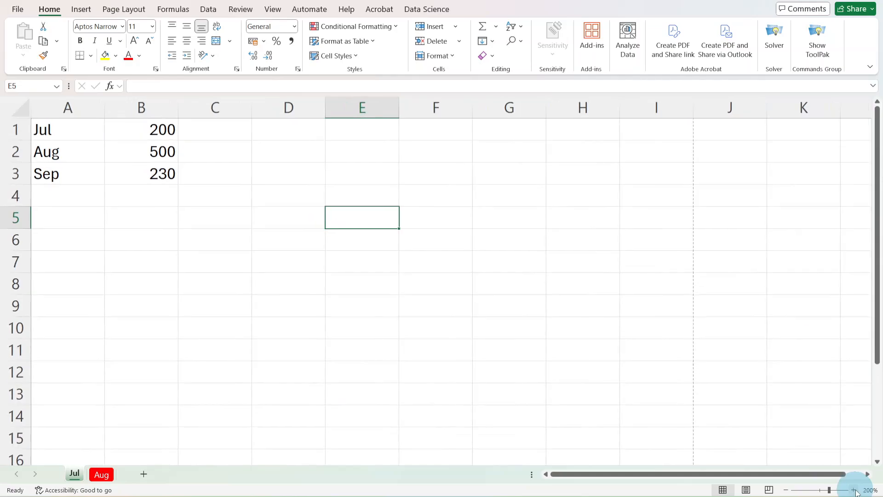
click(854, 492)
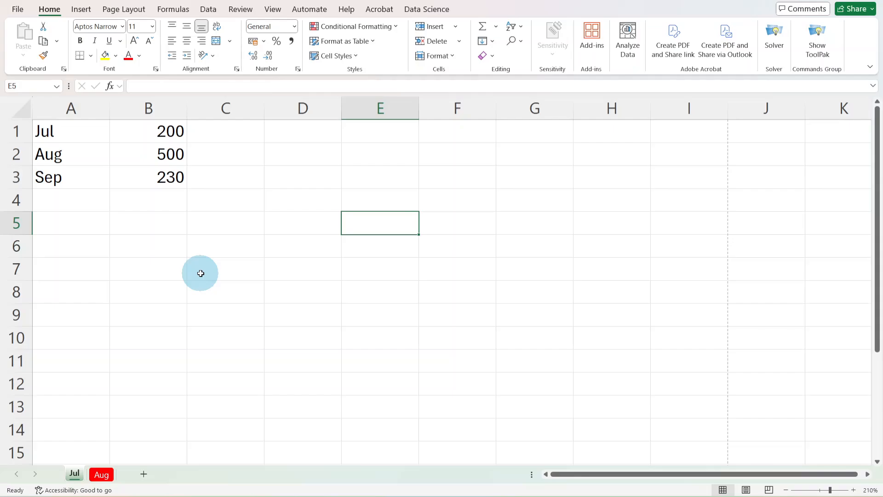
ctrl+scroll(201, 273, up, 3)
ctrl+scroll(200, 273, down, 3)
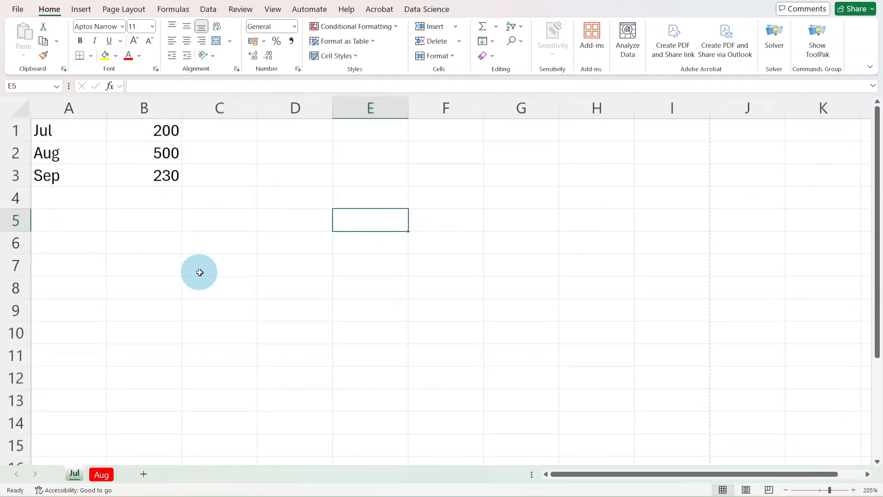
ctrl+scroll(200, 272, up, 5)
ctrl+scroll(200, 272, down, 3)
ctrl+scroll(200, 271, up, 4)
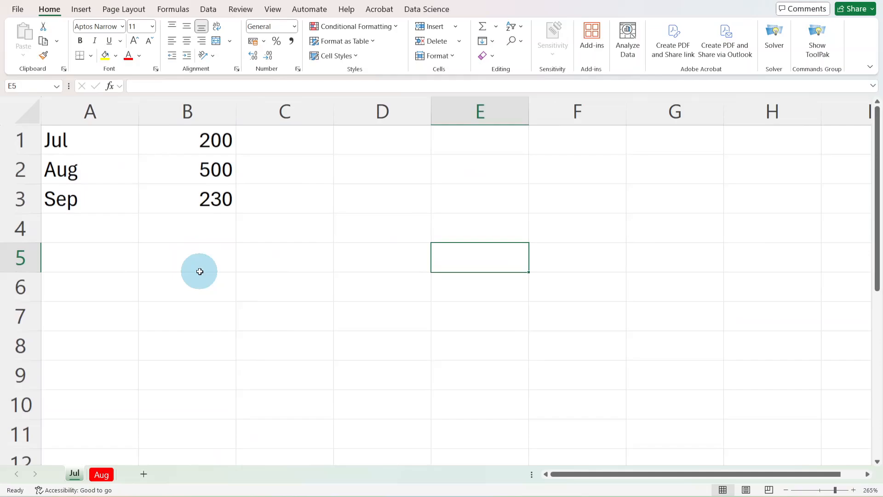
click(267, 313)
click(353, 259)
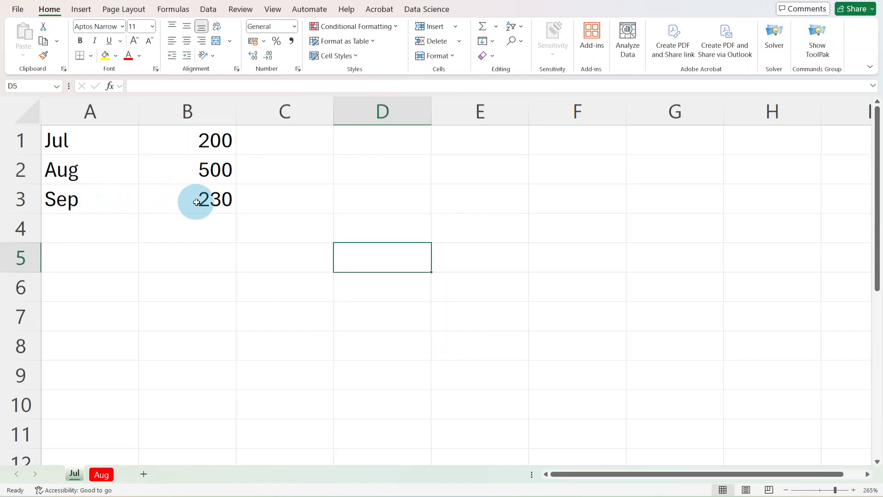
Select the values in B1:B3 and add Minimum to the calculations displayed in the status bar
click(174, 141)
drag(175, 139, 189, 190)
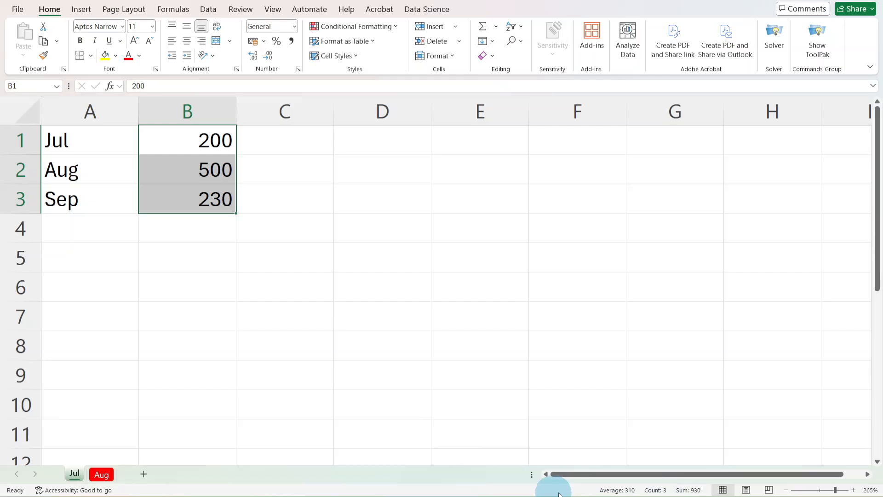
mouse_move(620, 495)
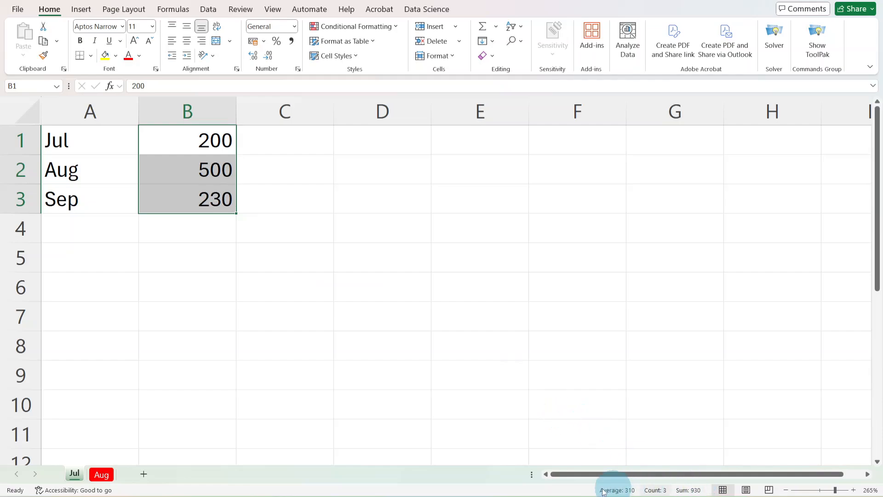
right_click(542, 491)
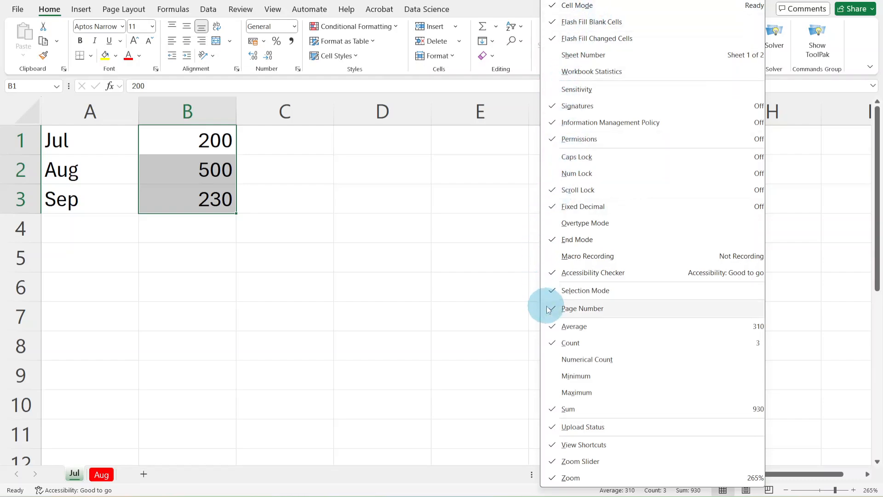
click(552, 376)
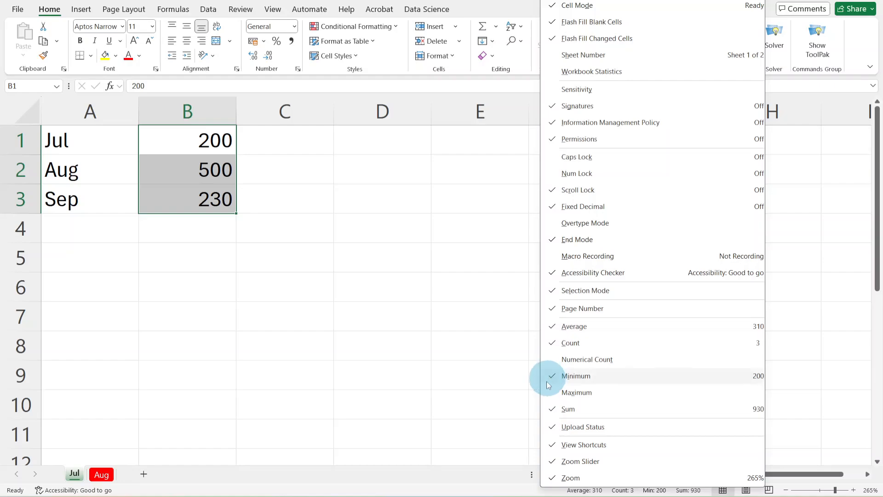
click(514, 491)
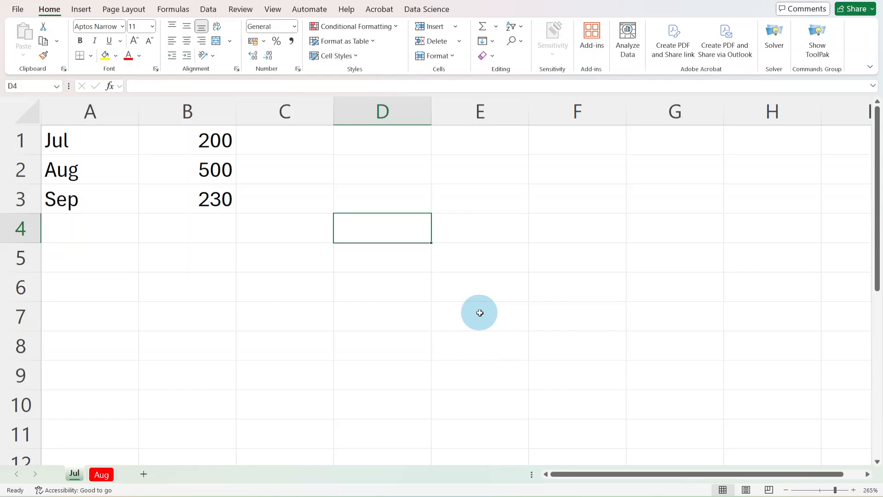
Move the active cell one cell at a time from D4 up to D2, across to A2, down to A3 and along to H3
key(Up)
key(Up)
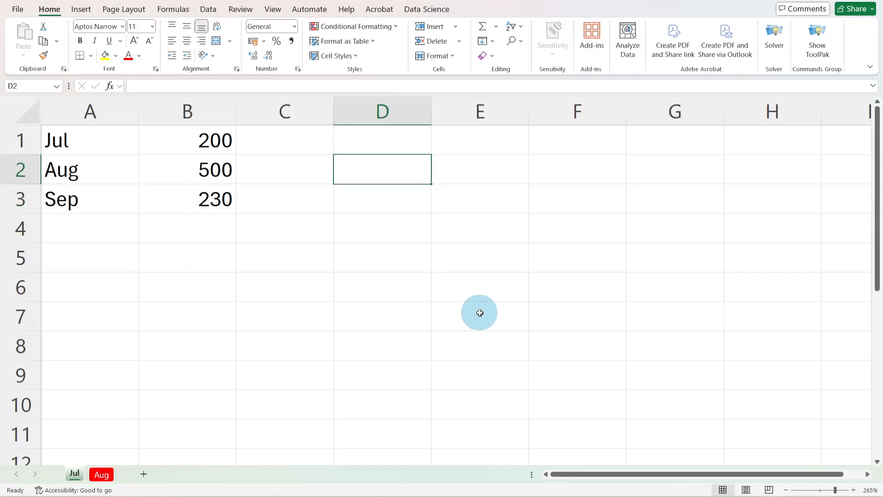
key(Left)
key(Left)
key(Left)
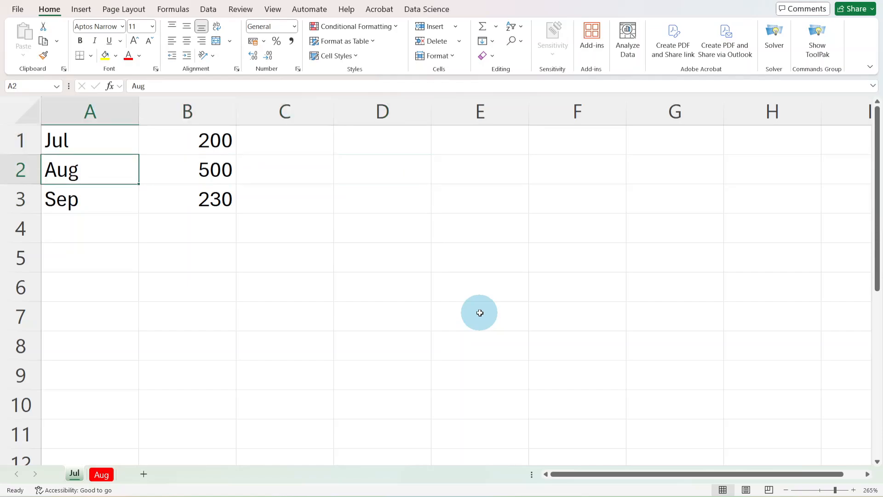
key(Down)
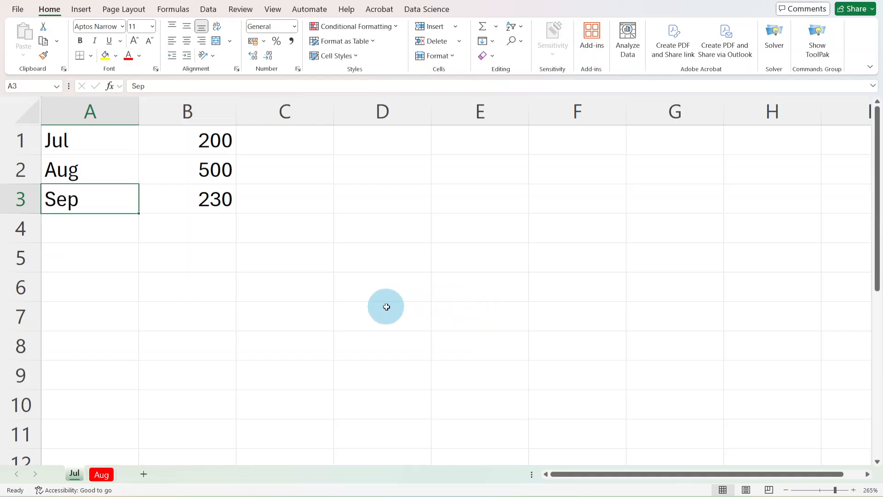
key(Right)
key(Right)
key(Right)
key(Right)
key(Right)
key(Right)
key(Right)
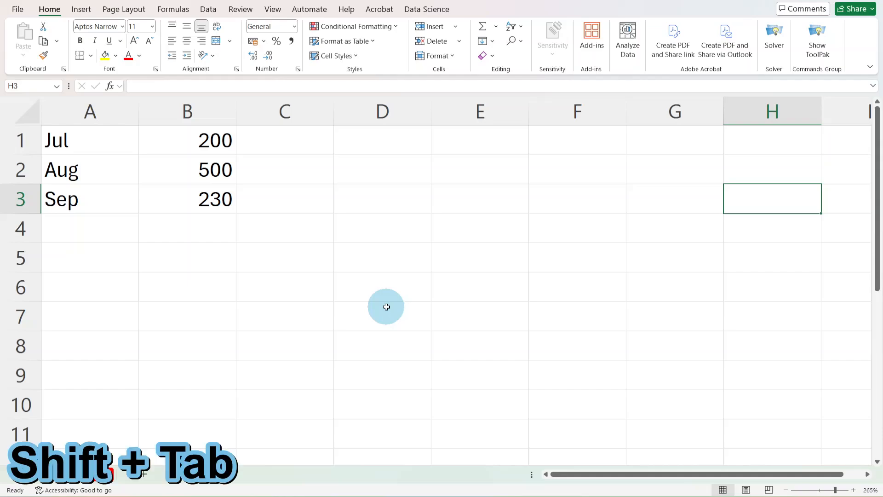
Move the active cell back along row 3 from H3 to A3, one cell at a time
key(shift+Tab)
key(shift+Tab)
key(shift+Tab)
key(shift+Tab)
key(shift+Tab)
key(shift+Tab)
key(shift+Tab)
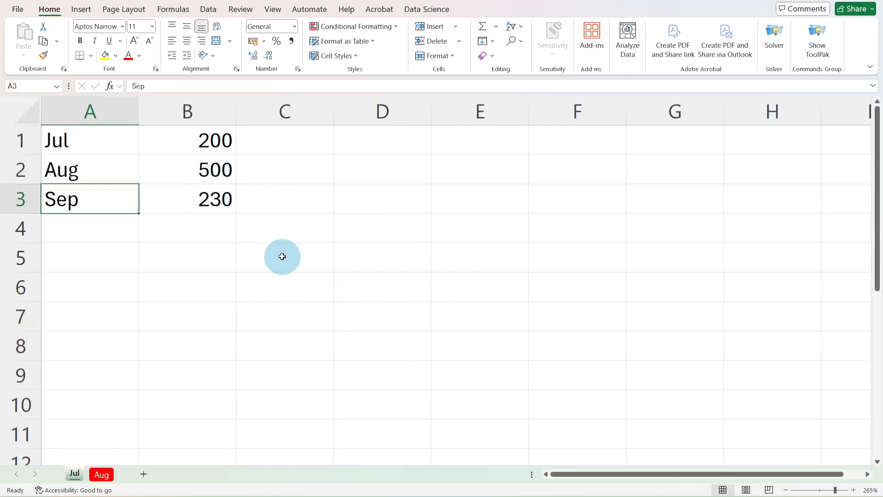
Edit the month name in cell A1 to July through the formula bar and reselect the cell
click(285, 223)
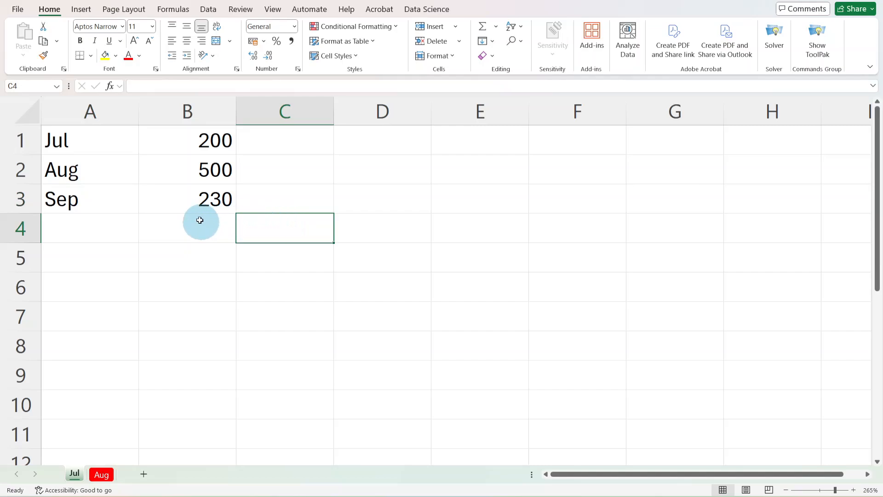
click(66, 143)
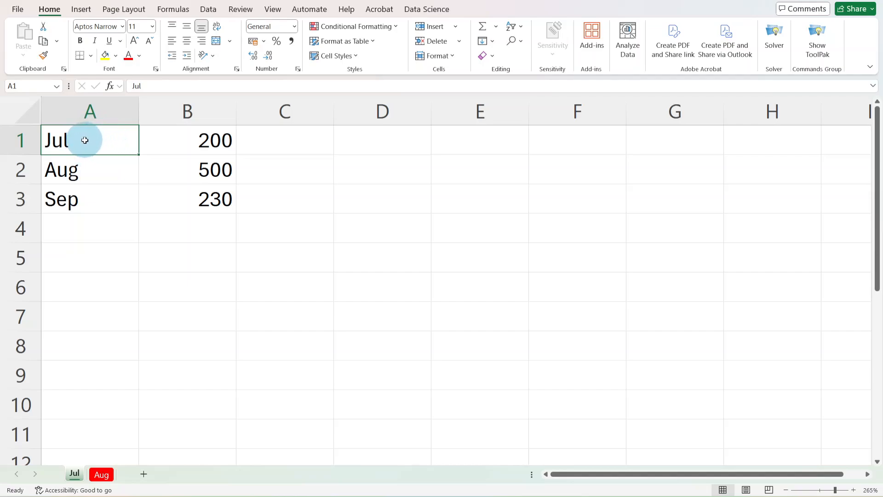
click(144, 84)
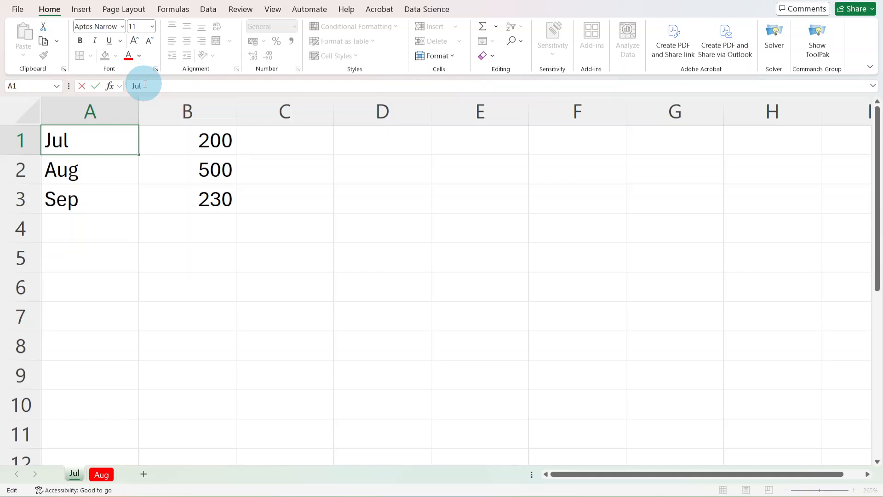
text(y)
click(126, 369)
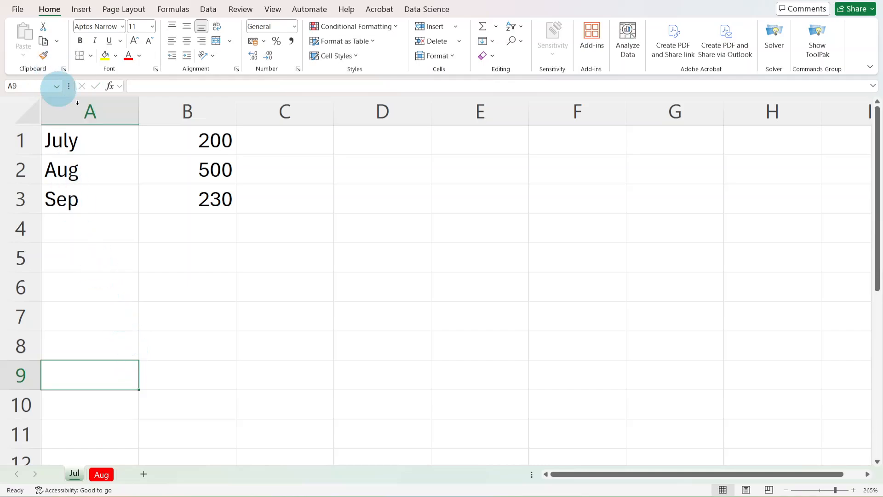
click(94, 139)
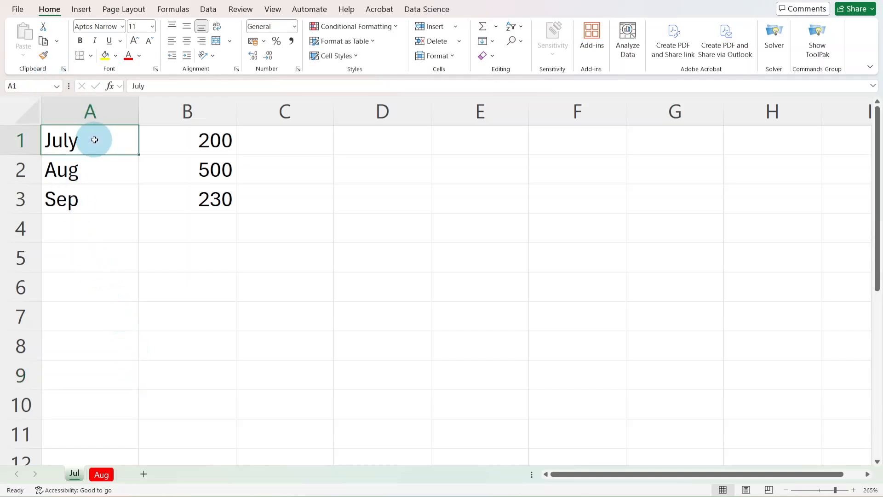
Re-enter the month name July directly in cell A1 and place the cursor in its formula bar entry
text(ju)
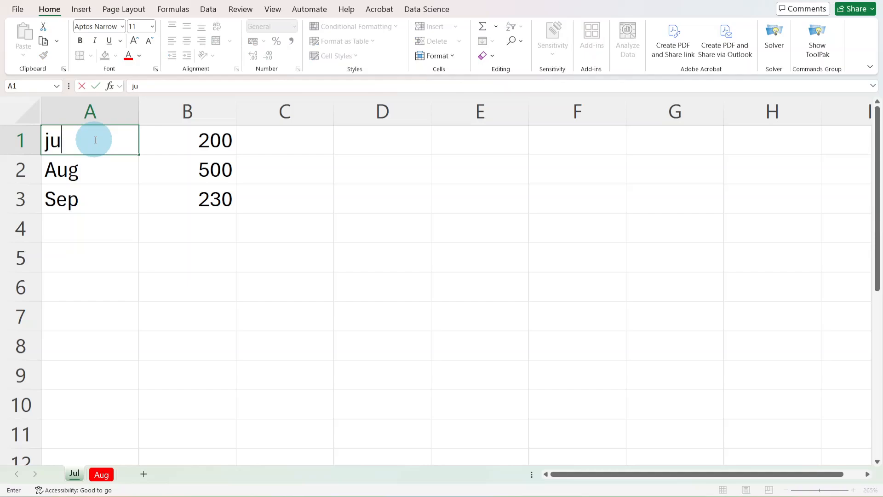
key(BackSpace)
key(BackSpace)
text(July)
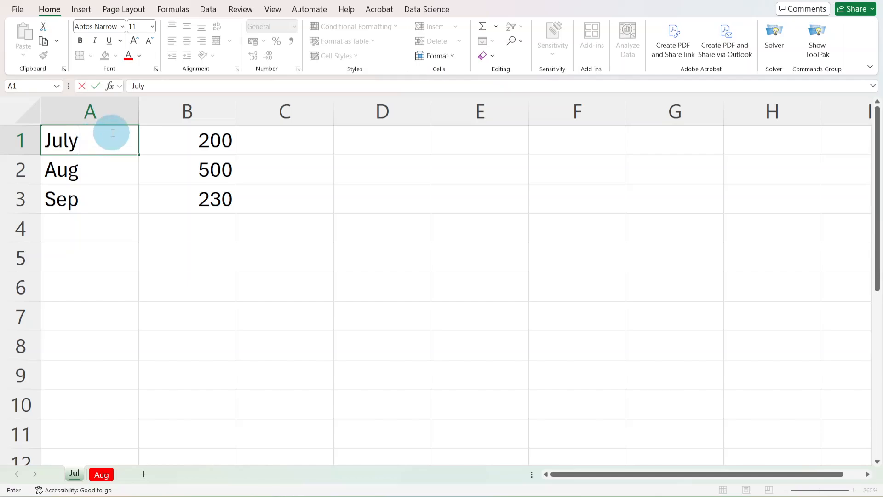
click(156, 85)
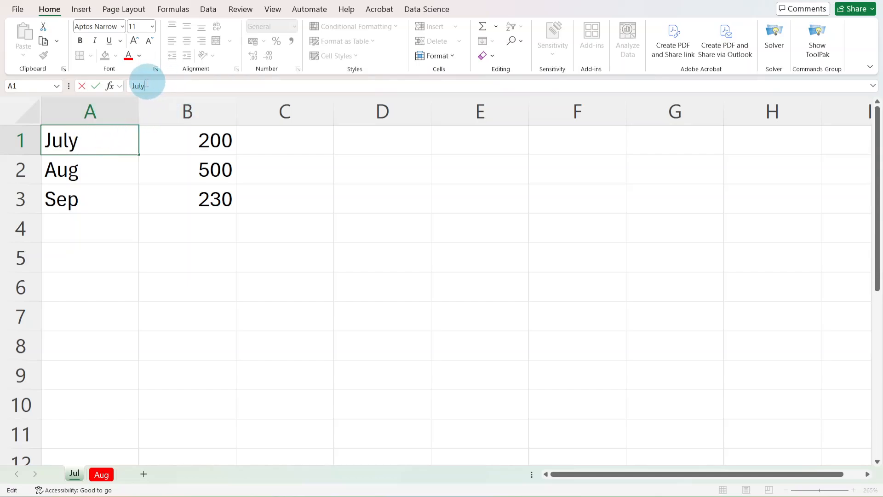
Extend the month name in cell A2 to August through the formula bar
click(82, 174)
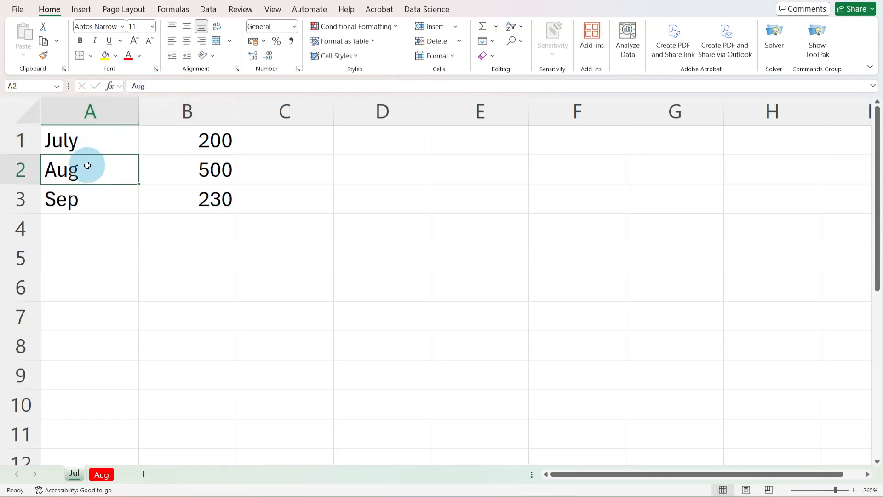
click(150, 86)
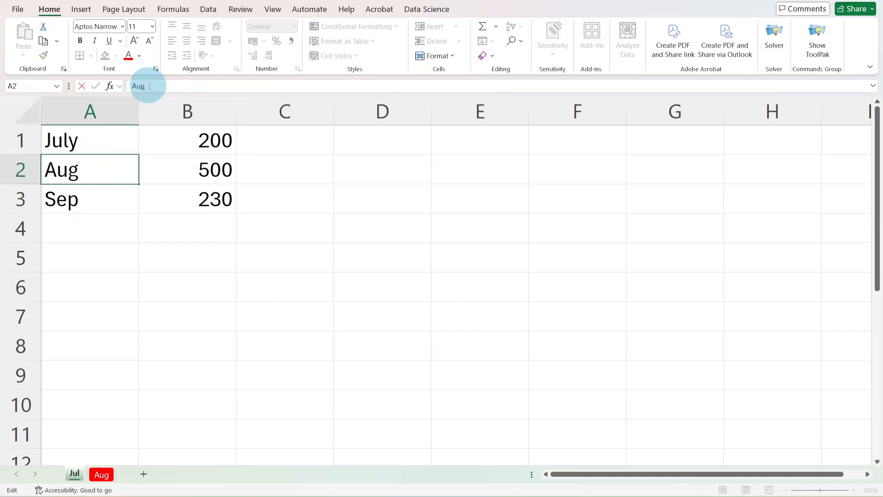
text(ust)
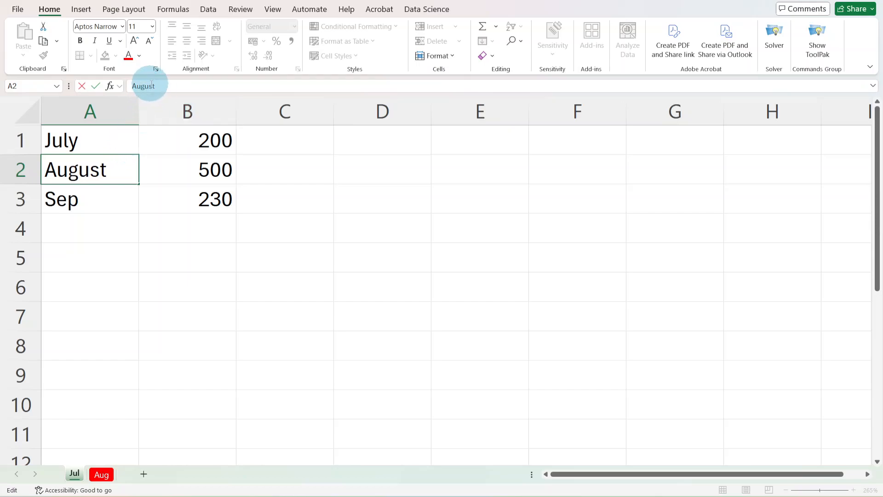
Extend the month name in cell A3 to September through the formula bar and autofit column A's width
click(72, 196)
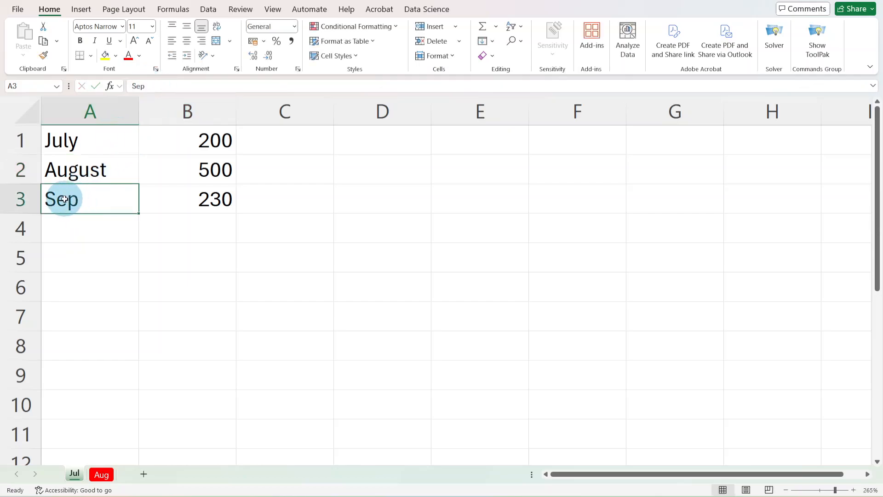
click(150, 86)
text(tember)
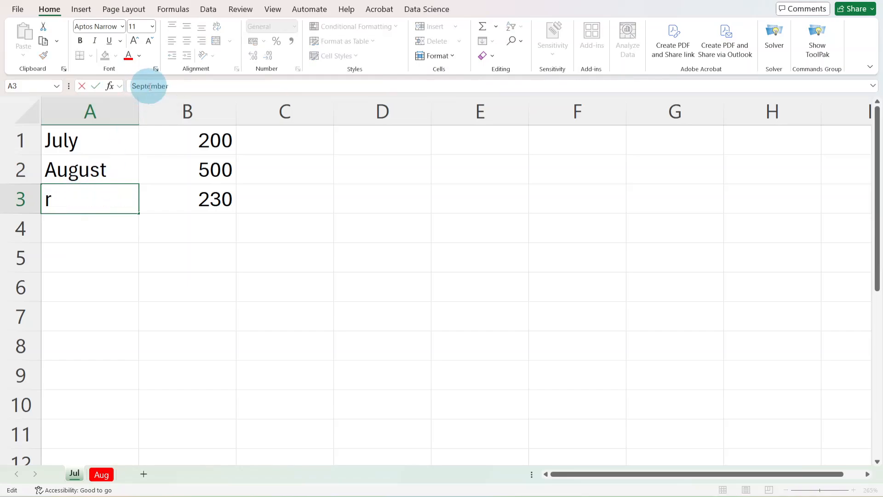
click(103, 316)
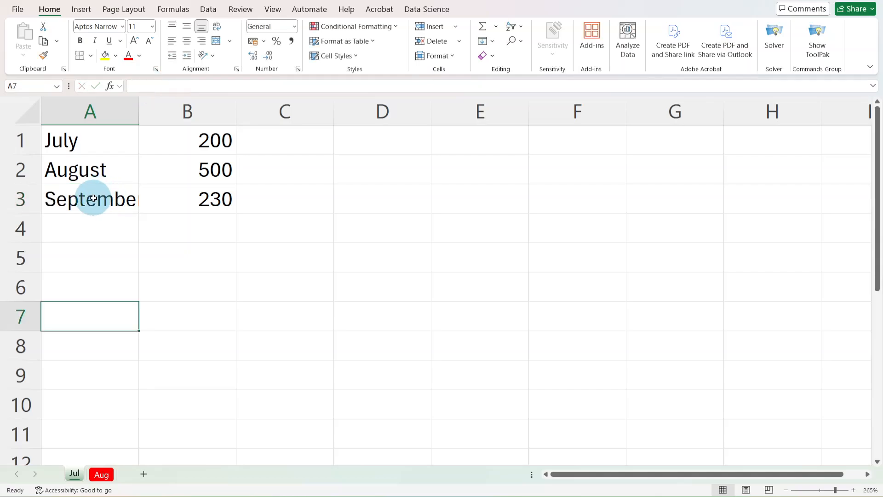
click(228, 312)
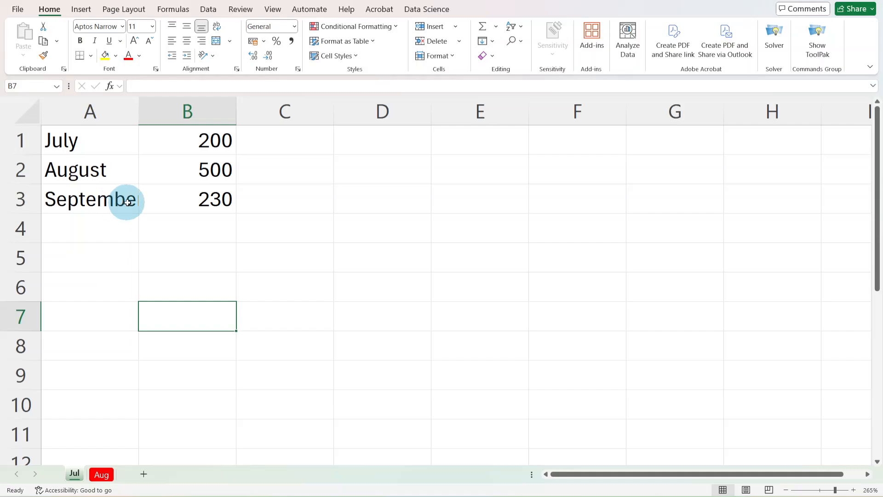
double_click(138, 108)
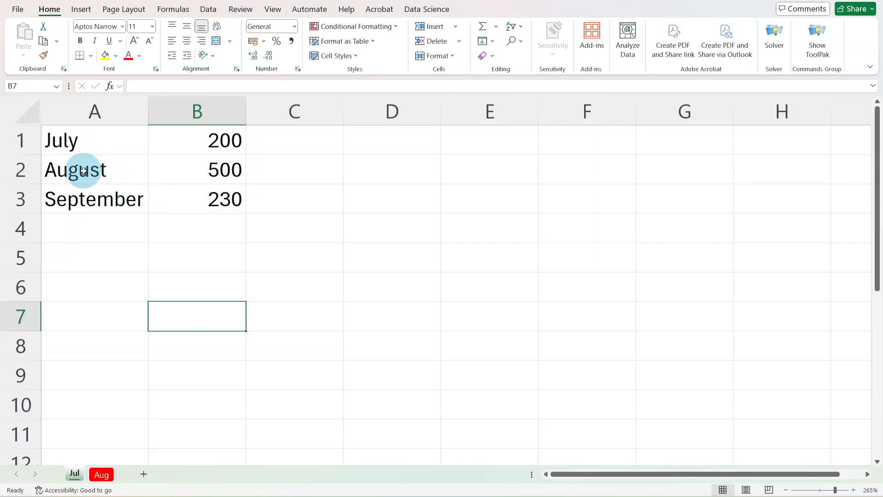
Shorten the month name in cell A3 to Sept by editing directly in the cell
click(93, 201)
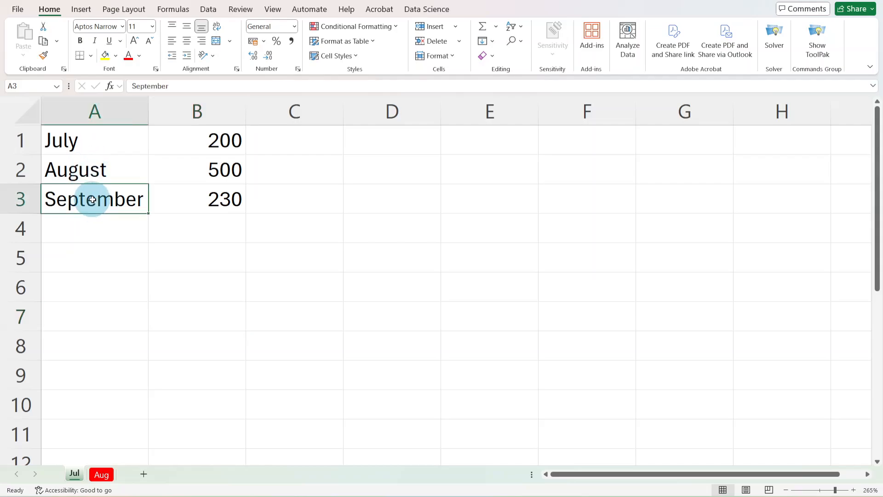
double_click(139, 200)
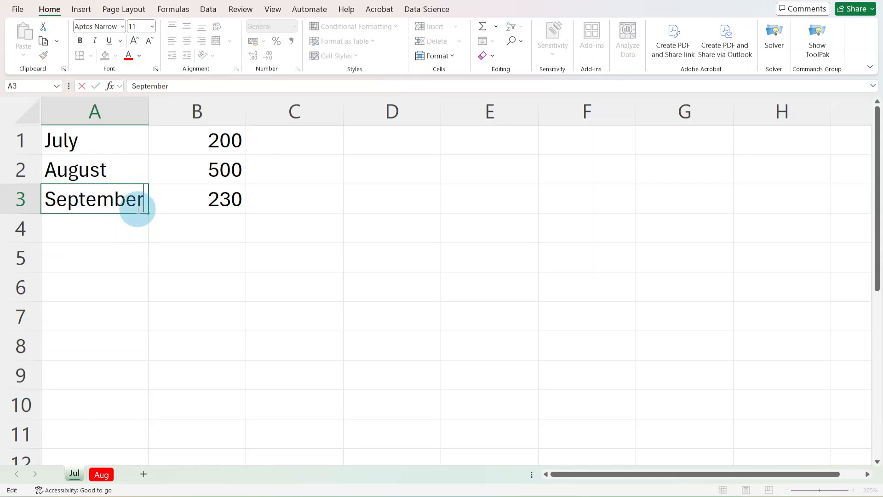
key(BackSpace)
key(BackSpace)
key(BackSpace)
key(BackSpace)
key(BackSpace)
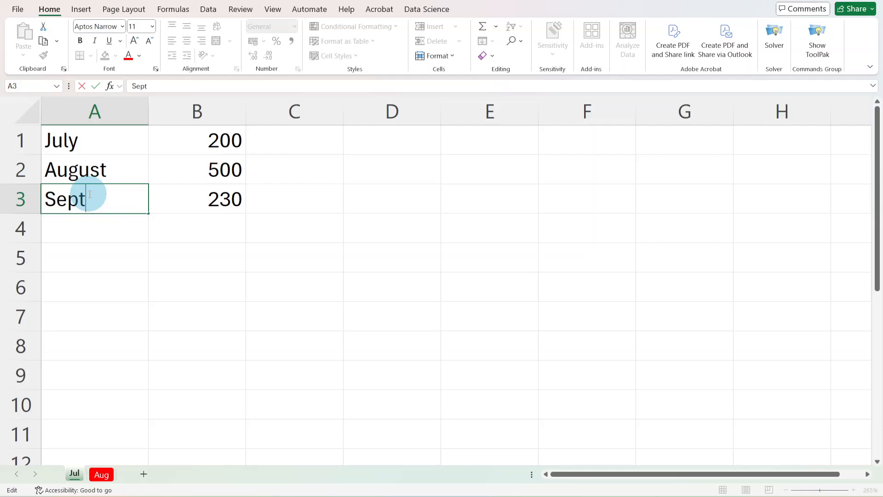
click(97, 177)
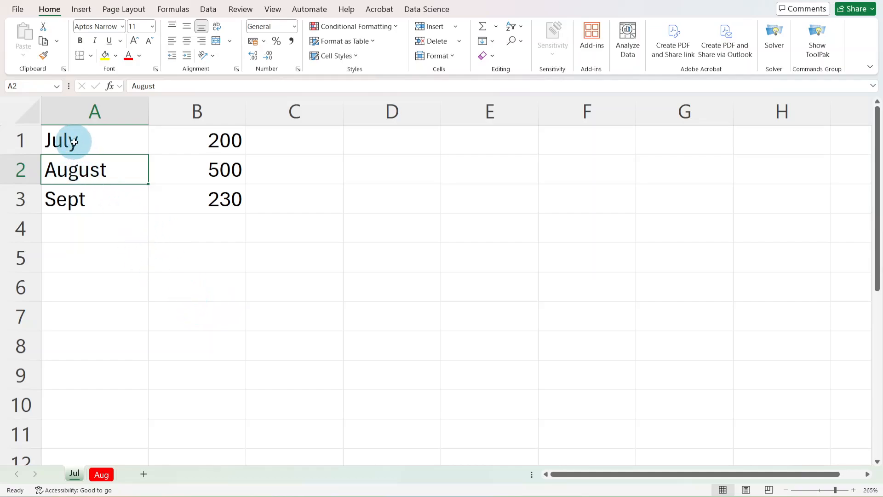
Select the value range B1:B3 and extend the practice to the whole data range A1:B3
click(188, 140)
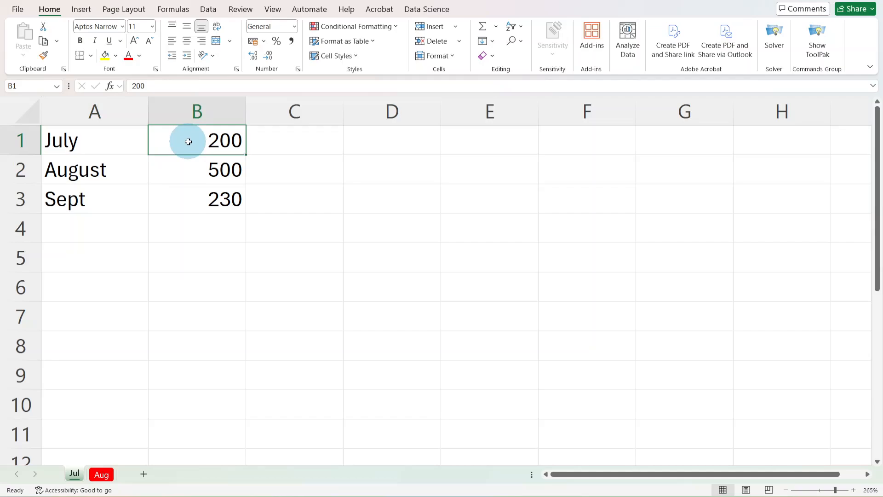
drag(186, 141, 187, 195)
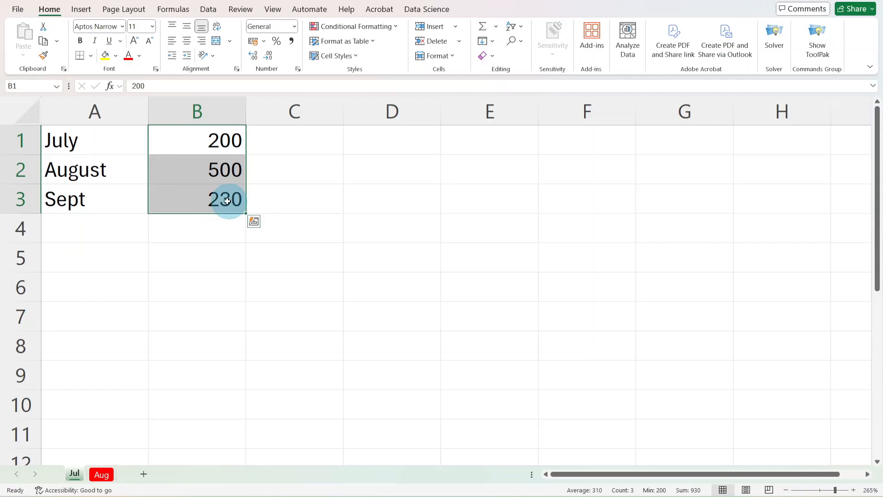
click(72, 138)
drag(71, 137, 207, 199)
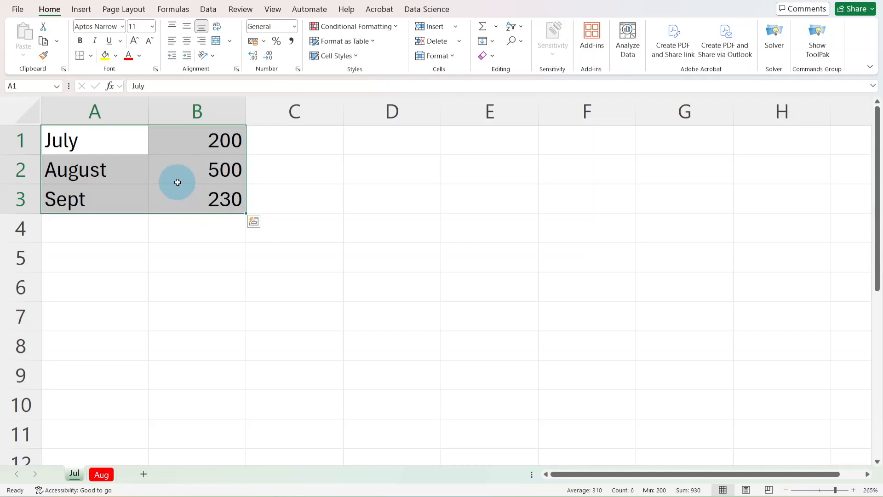
Select the whole of column A and the whole of row 1, and clear the selection by activating cell A6
click(101, 112)
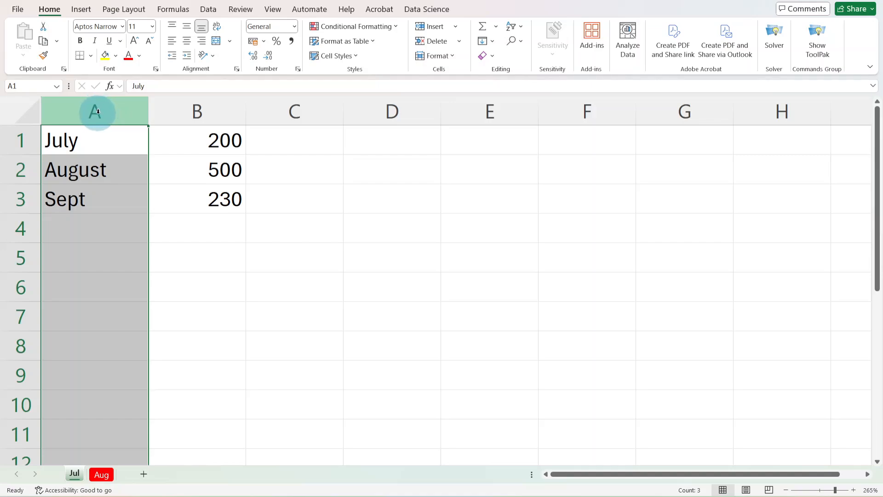
scroll(96, 219, down, 11)
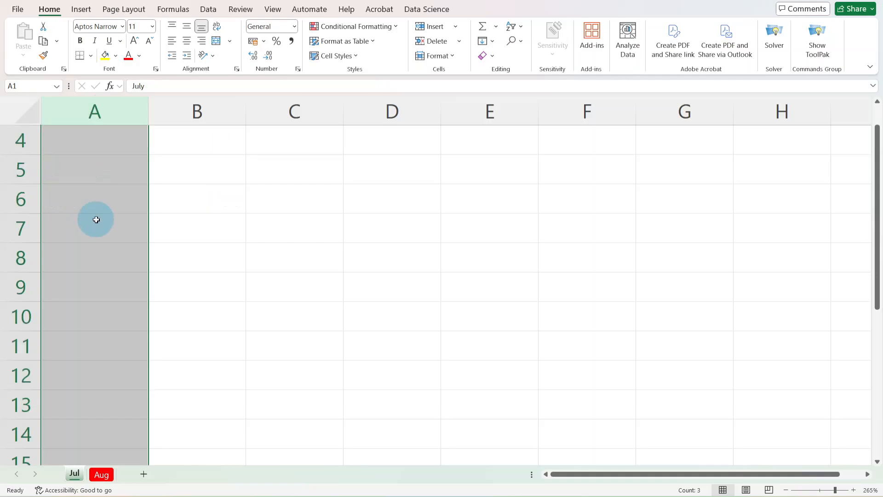
scroll(97, 220, up, 11)
scroll(98, 220, up, 1)
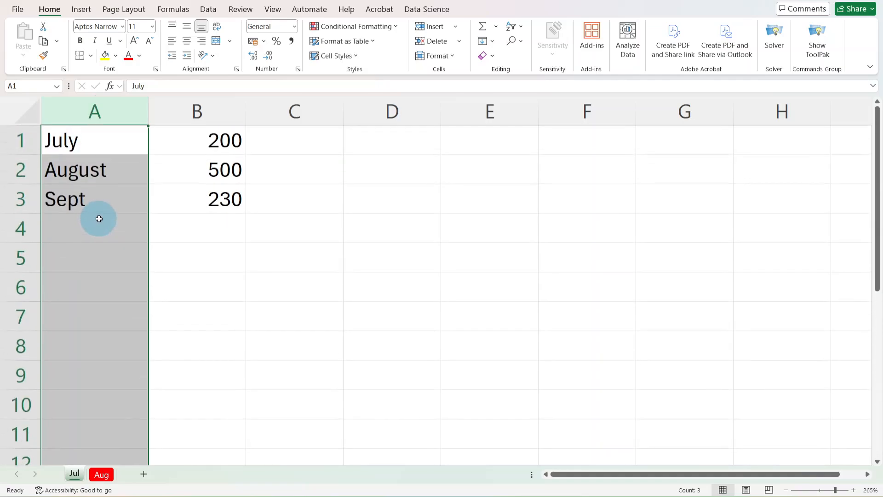
click(21, 144)
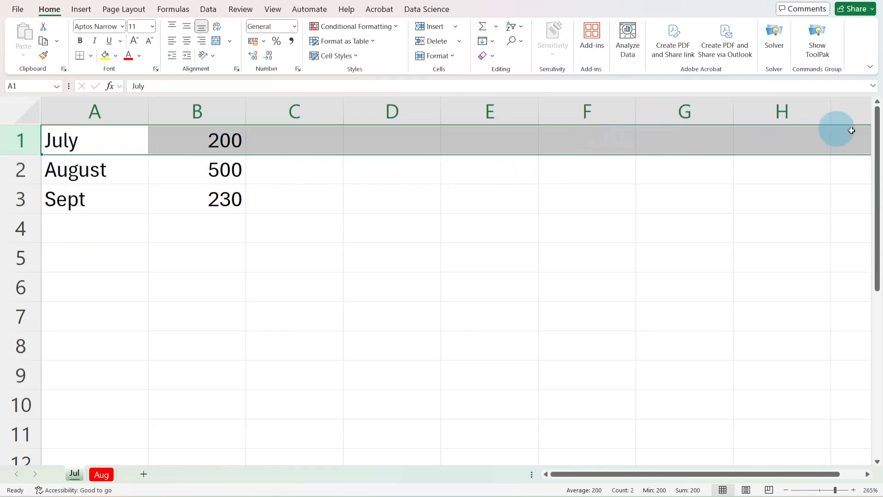
drag(648, 475, 616, 473)
click(104, 287)
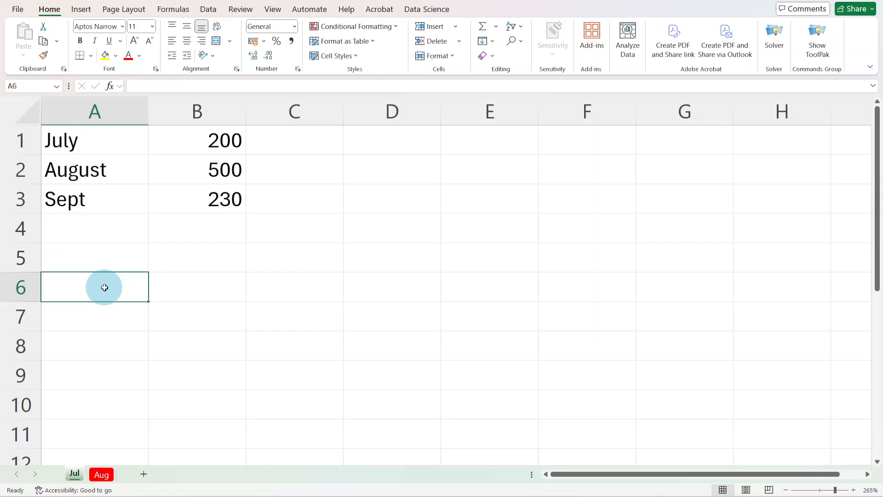
Select the data range A1:B3 again and deselect it by activating the empty cell E8
click(67, 143)
drag(68, 143, 183, 197)
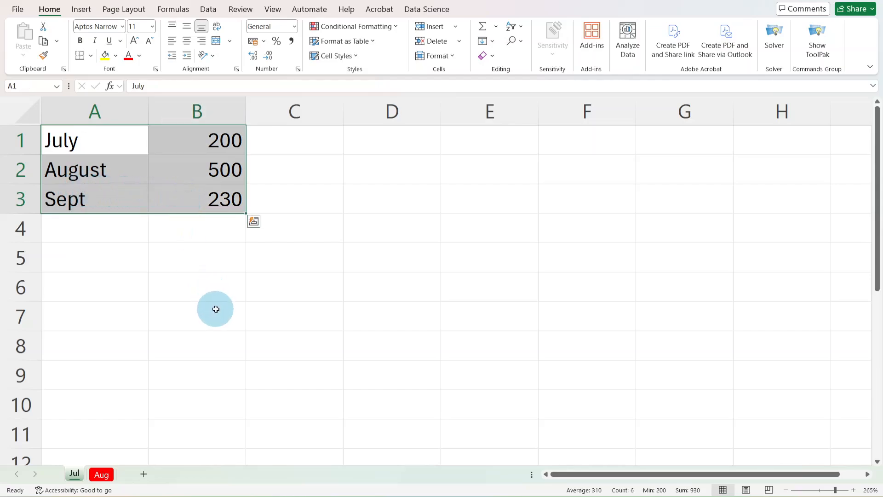
click(448, 358)
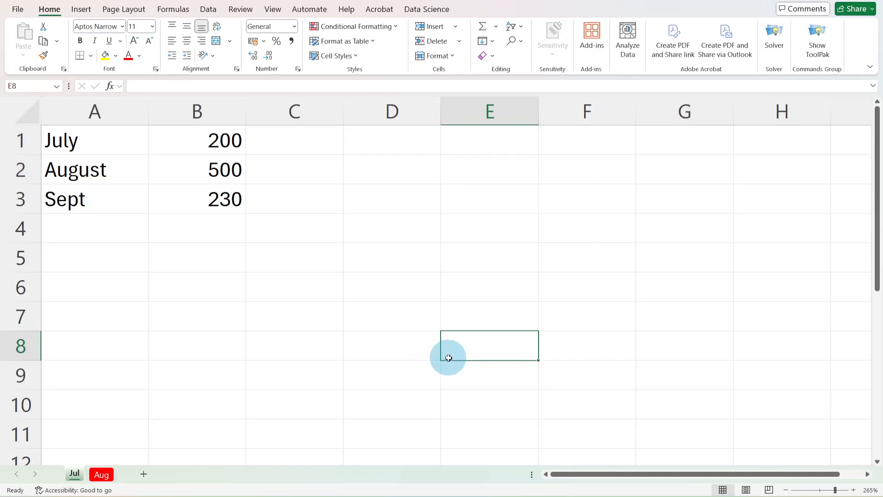
Zoom the sheet out to 220% and widen column A manually to a width of about 11
scroll(84, 102, down, 3)
click(83, 102)
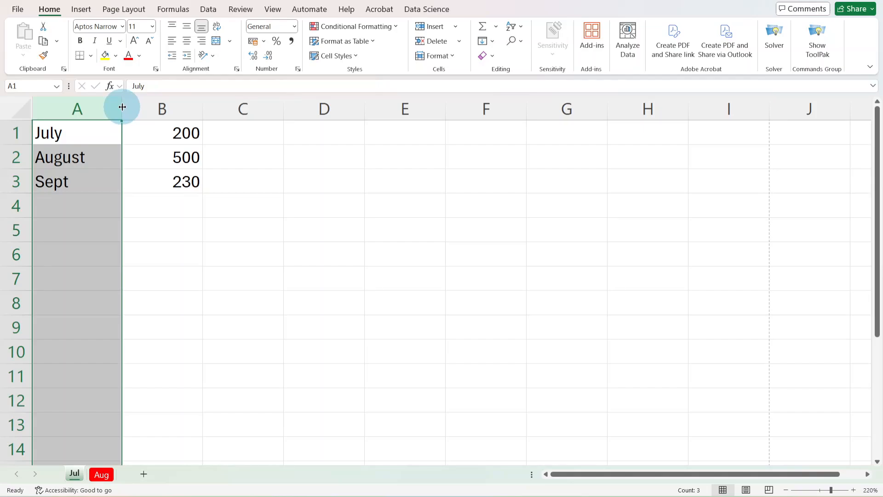
drag(123, 106, 139, 107)
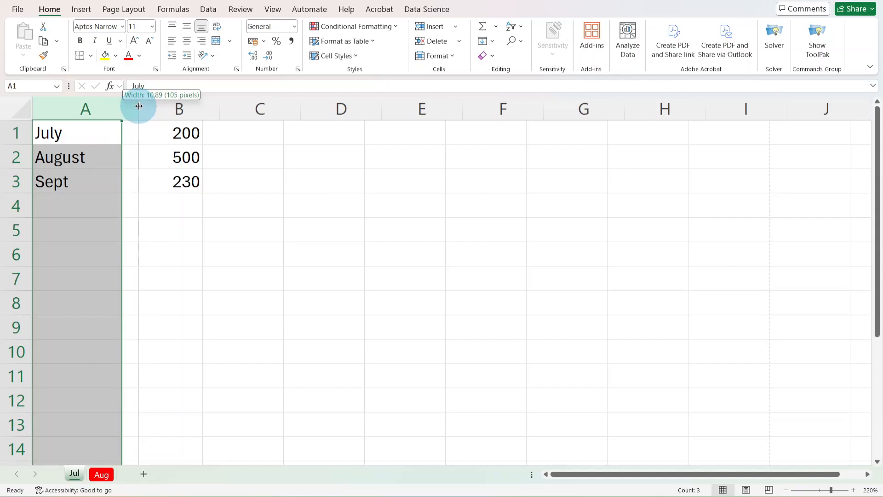
drag(139, 106, 140, 106)
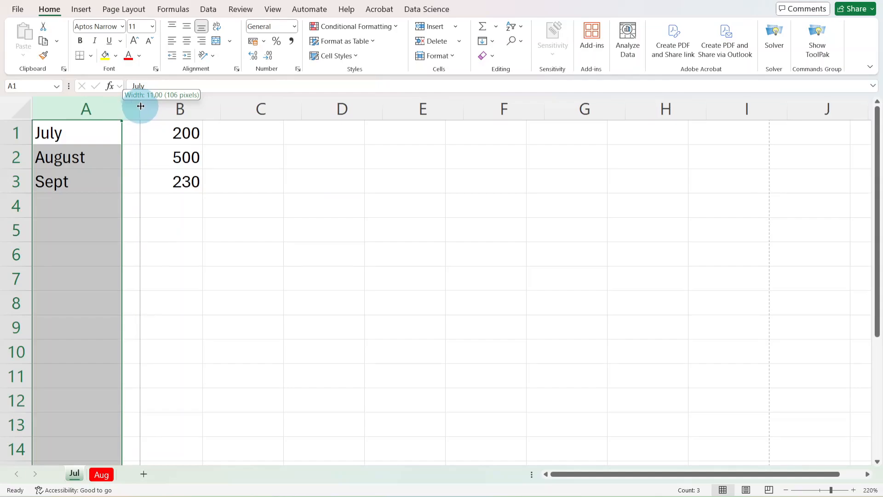
drag(140, 106, 141, 107)
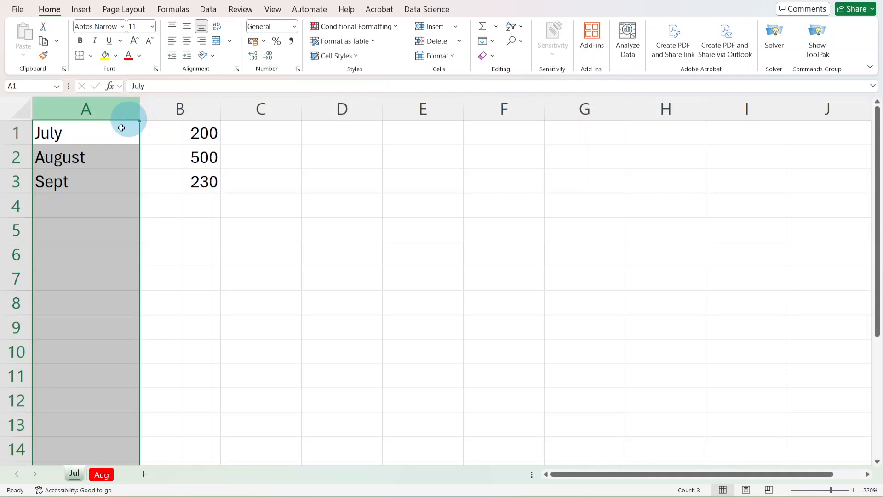
Set the width of column A to exactly 10 using the Column Width setting, and select the whole column
click(93, 133)
click(102, 127)
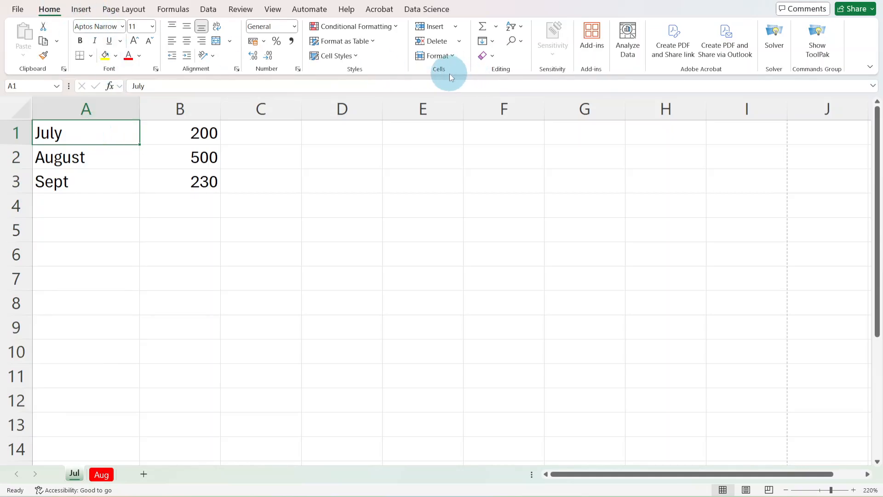
click(451, 58)
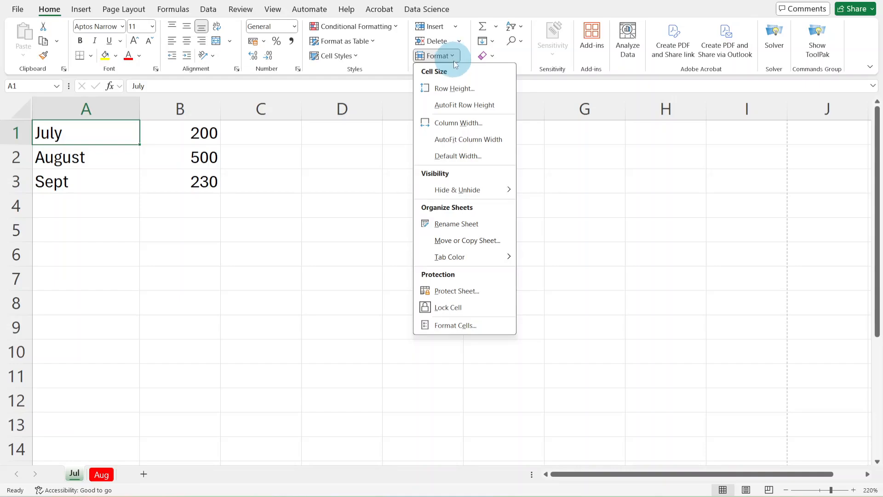
click(456, 124)
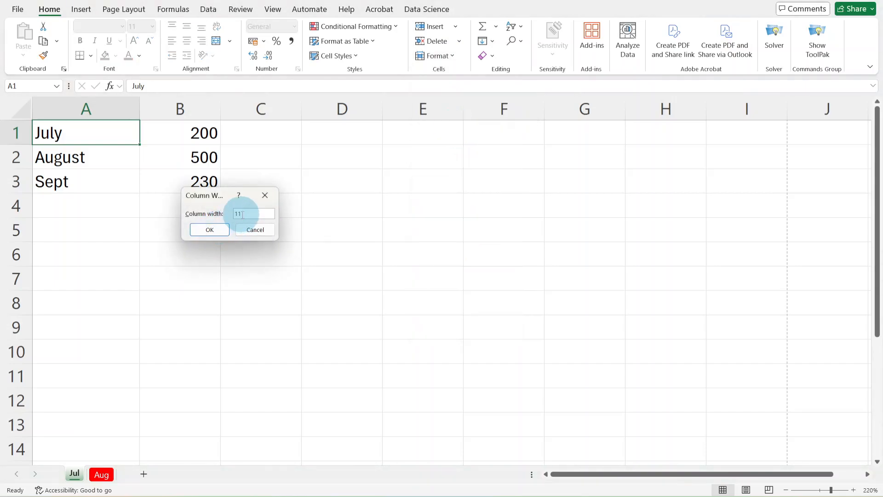
key(BackSpace)
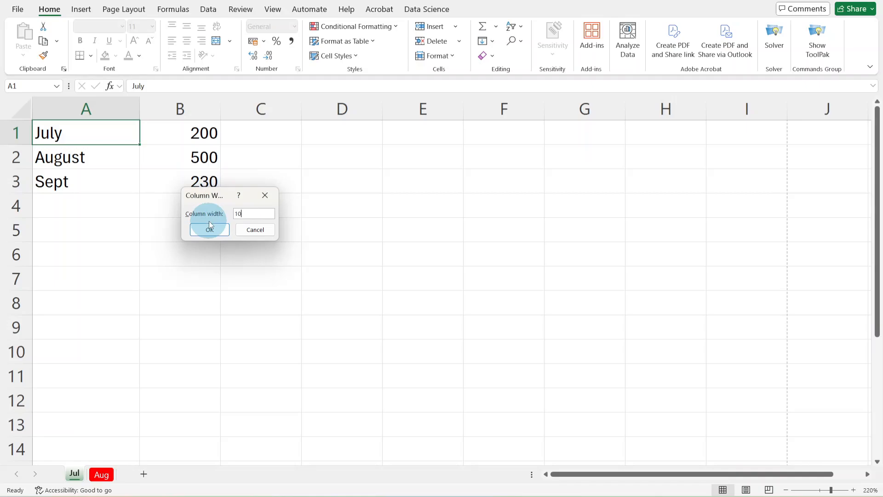
click(220, 232)
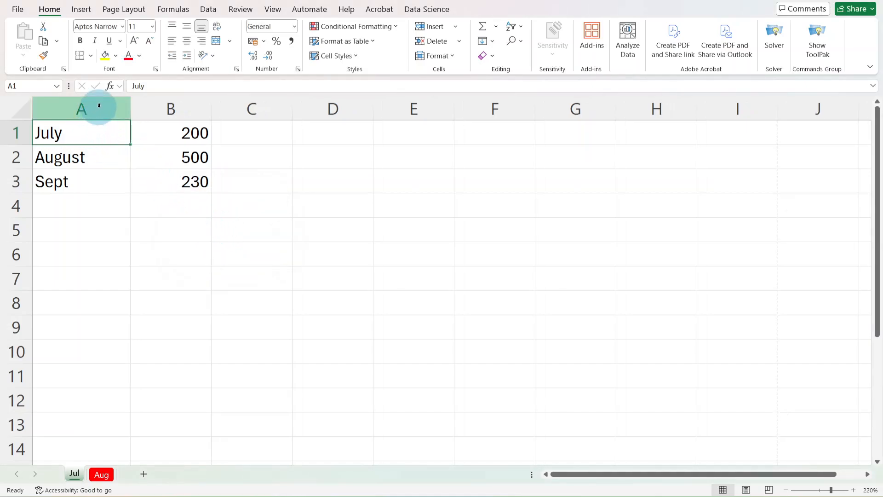
click(99, 105)
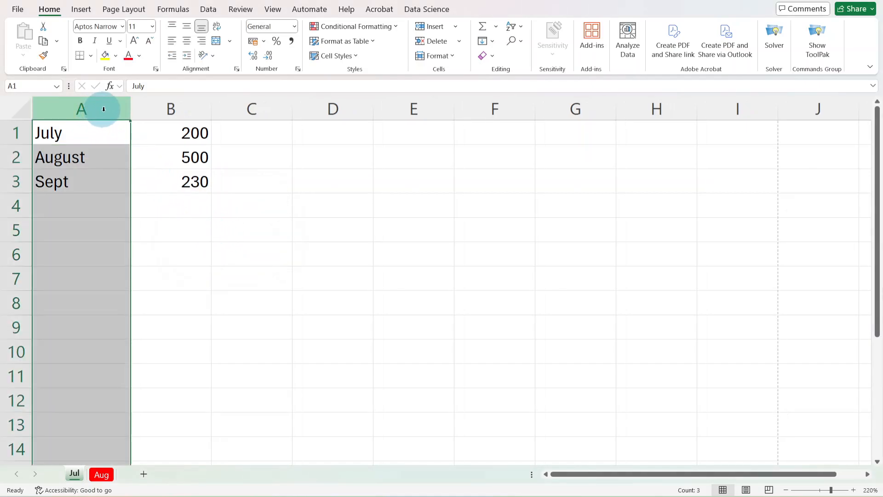
Set the height of row 1 to 20 using the Row Height setting, and clear the selection by activating cell A8
click(145, 181)
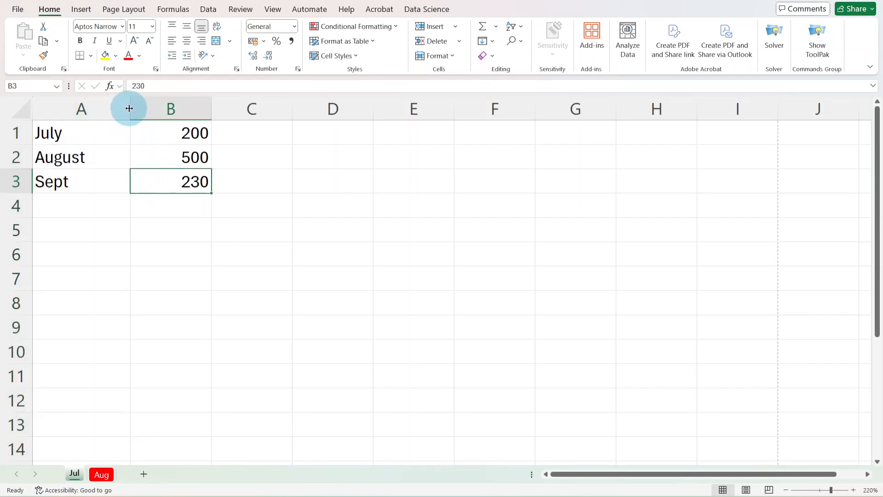
drag(131, 106, 131, 107)
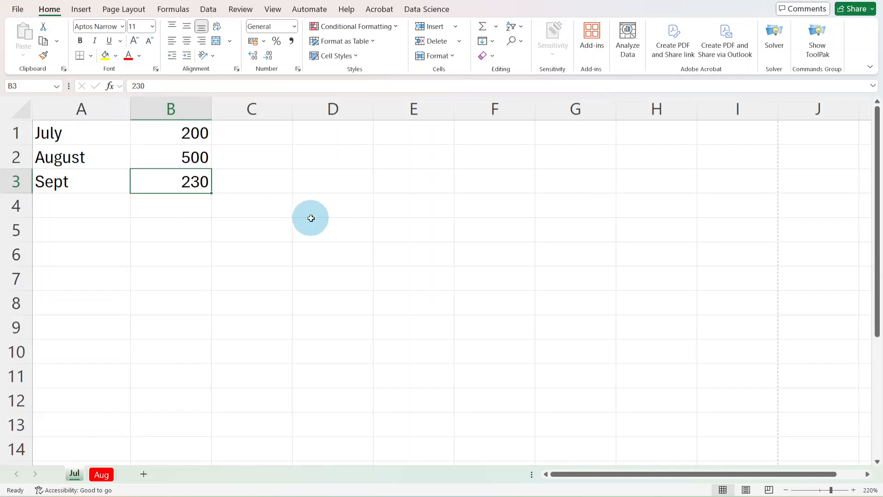
click(13, 133)
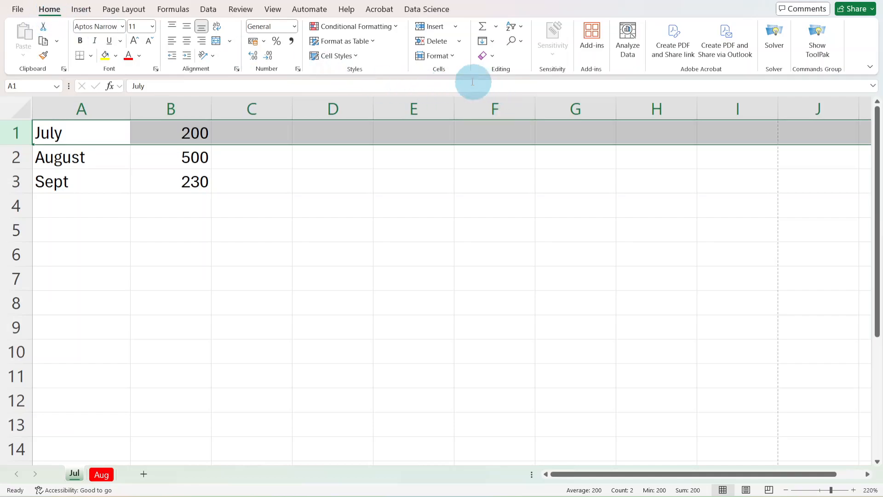
click(452, 57)
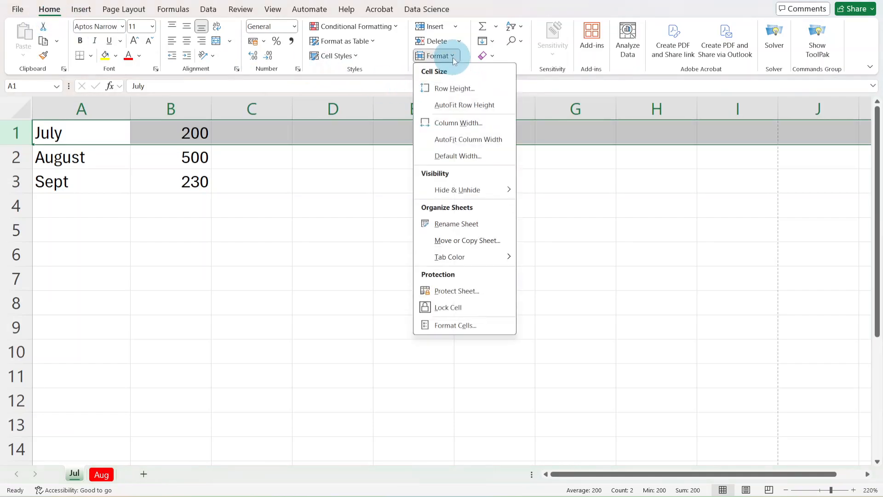
click(455, 88)
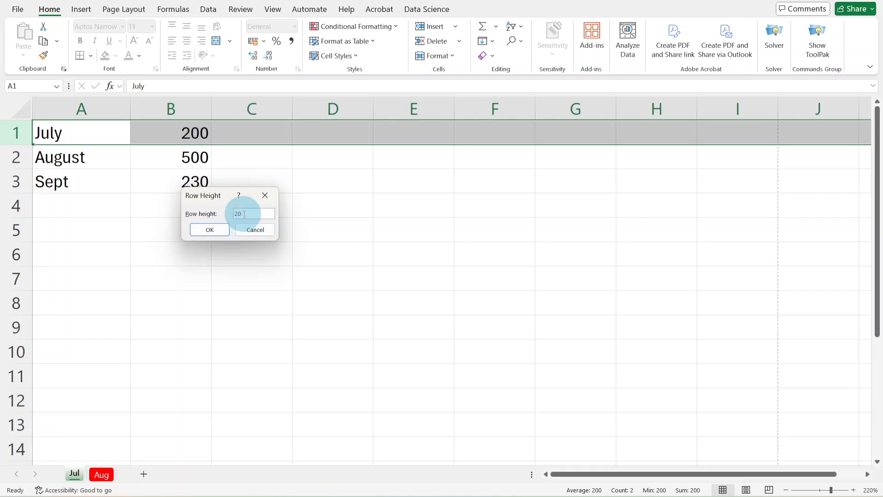
click(210, 229)
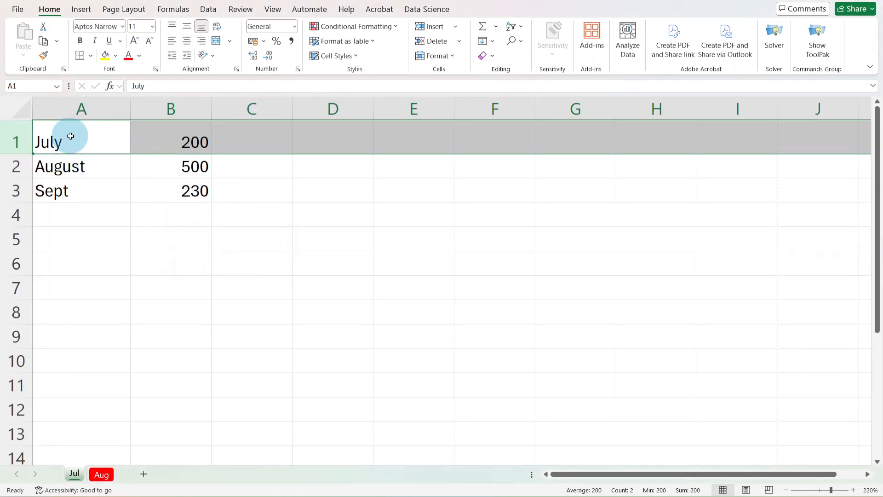
click(87, 309)
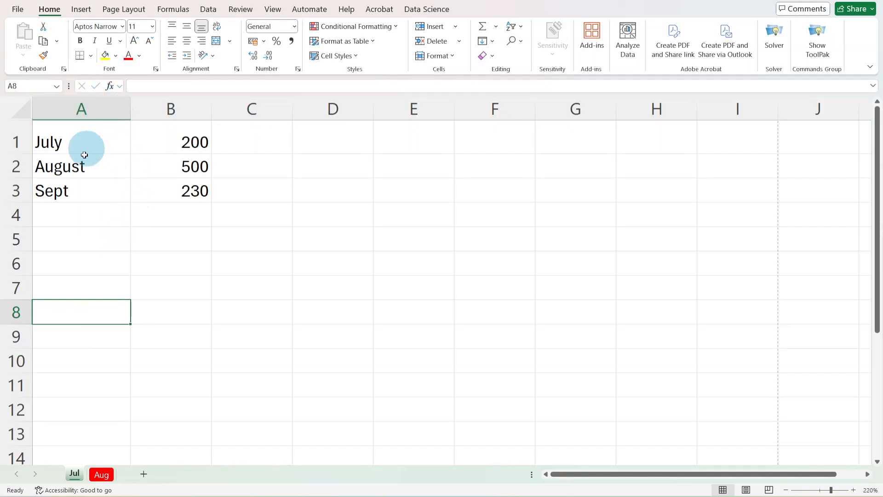
Insert an empty column before the months in column A, undo the insertion and activate cell C7
click(86, 107)
right_click(91, 108)
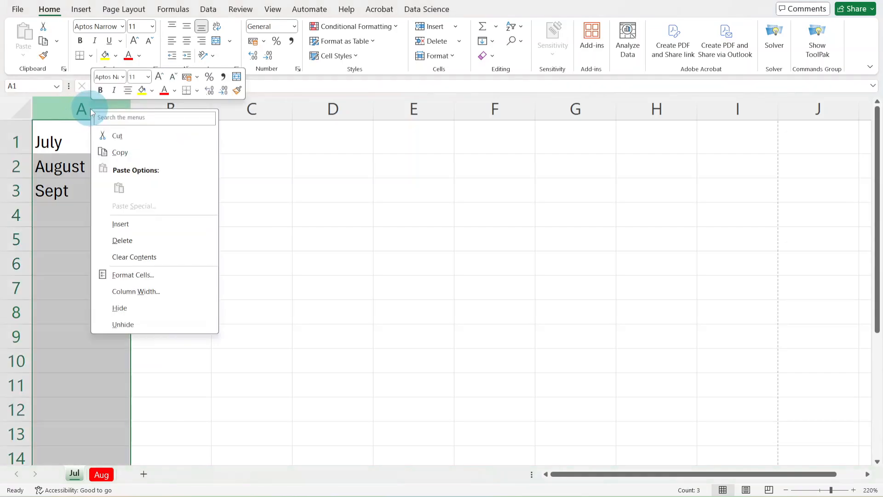
click(120, 224)
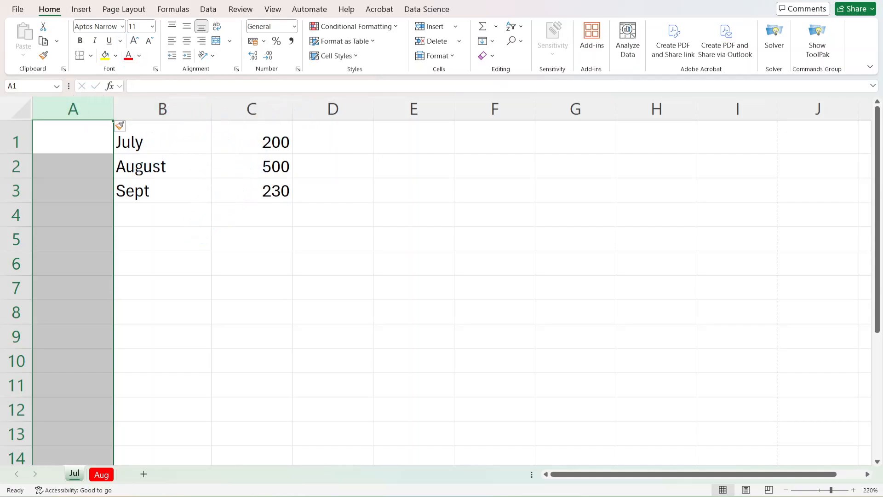
key(ctrl+z)
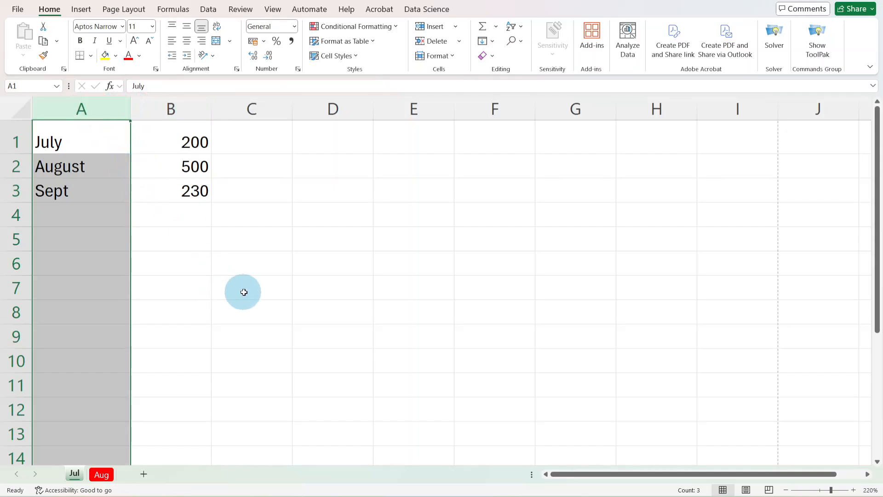
click(244, 292)
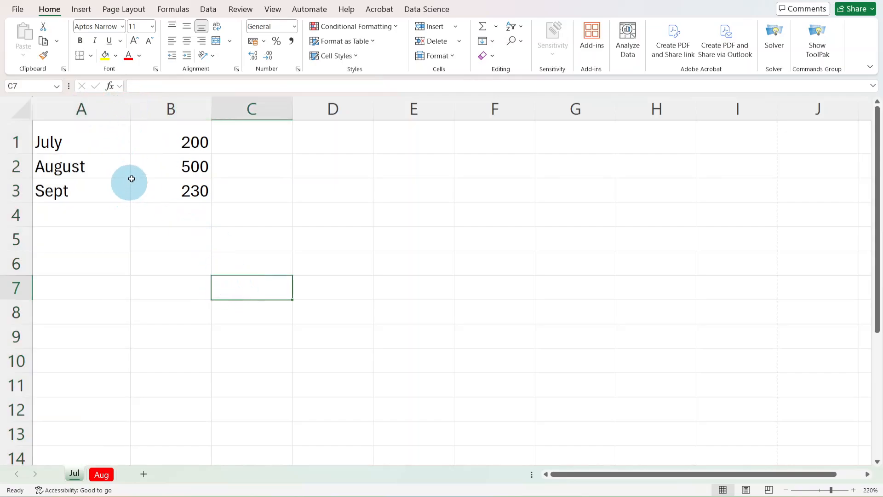
Insert an empty column between the months and the amounts, and deselect it by activating cell E9
right_click(155, 107)
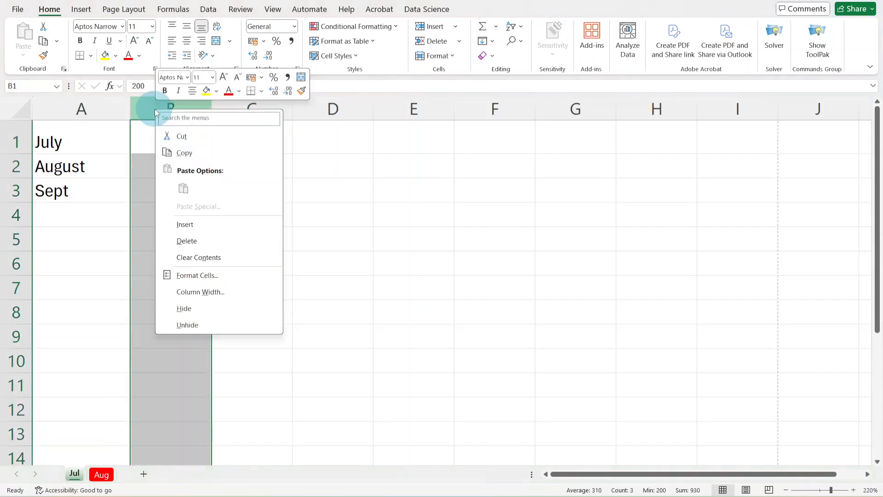
click(185, 225)
click(408, 333)
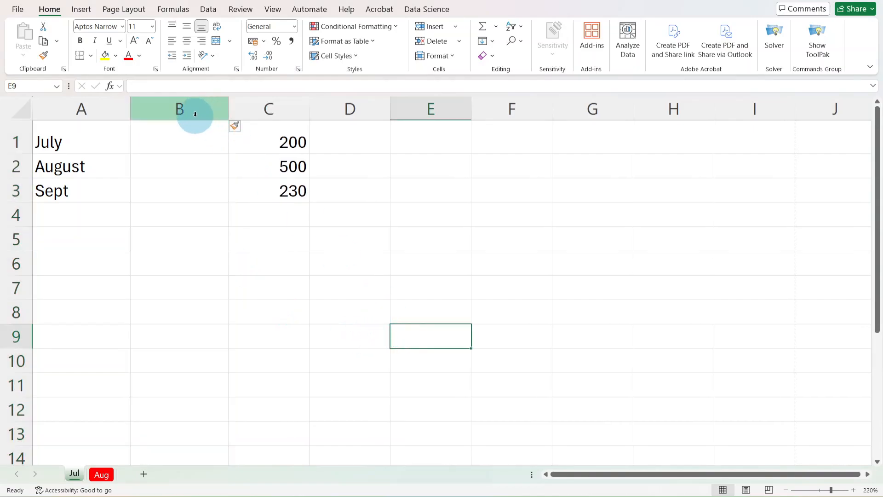
Delete the empty column B between the months and the amounts, and undo the deletion
click(192, 113)
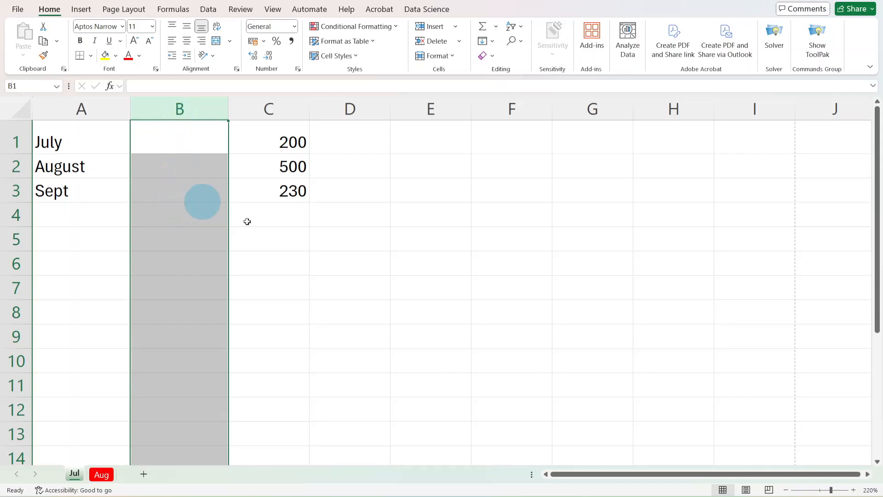
click(431, 317)
click(205, 103)
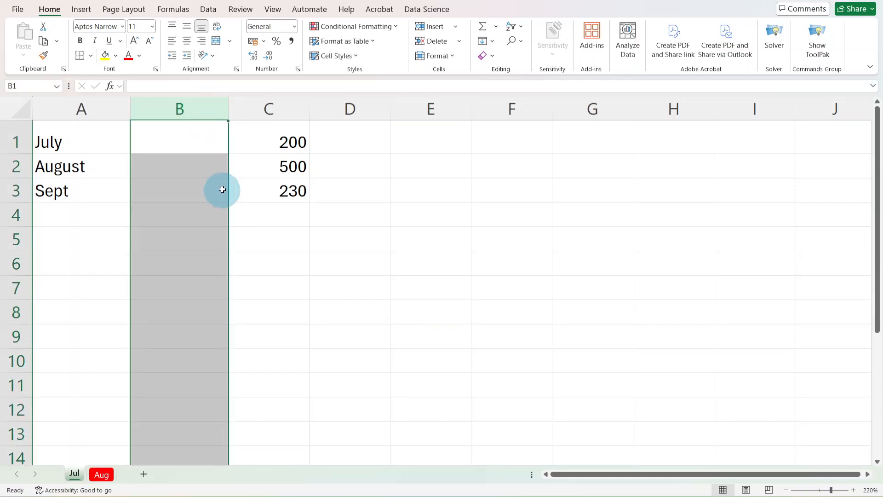
right_click(186, 109)
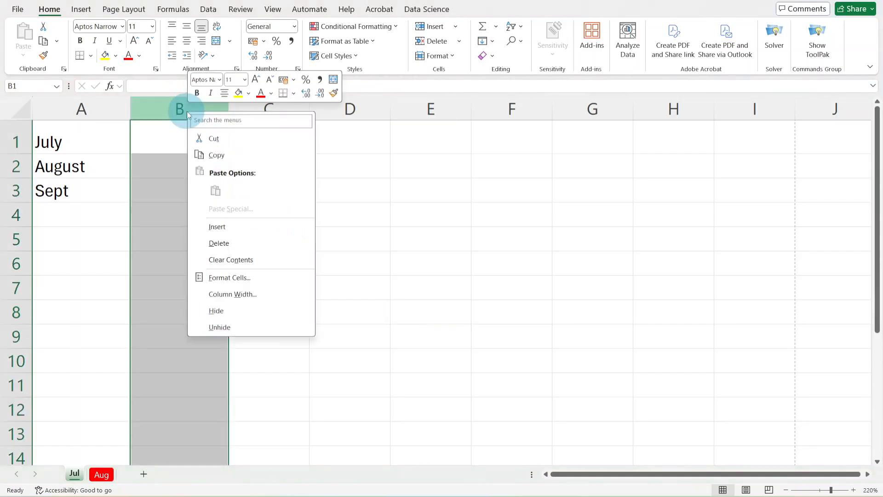
click(219, 243)
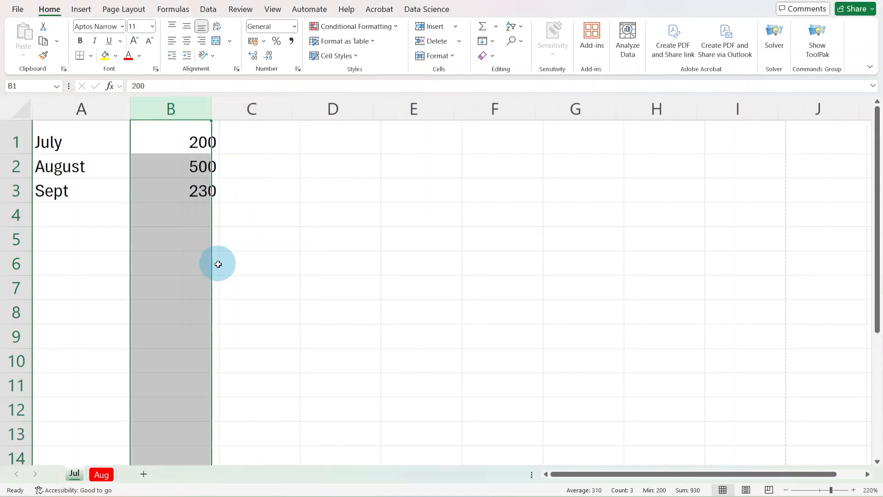
click(289, 296)
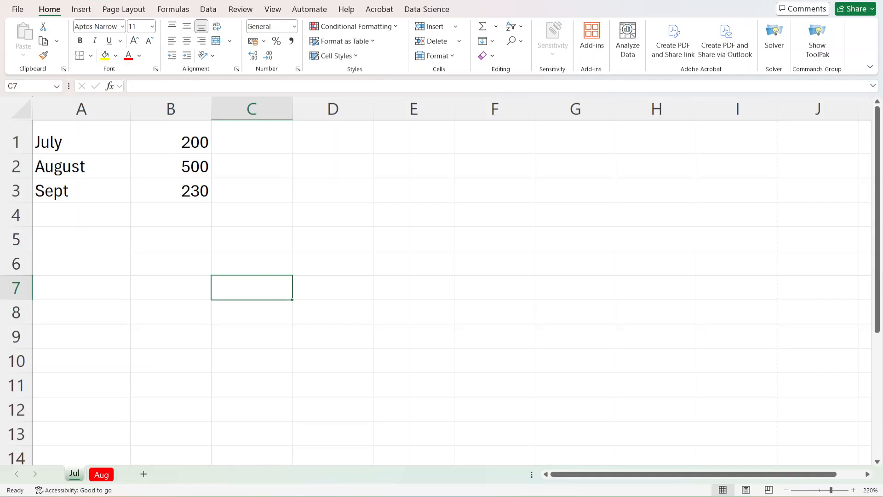
key(ctrl+z)
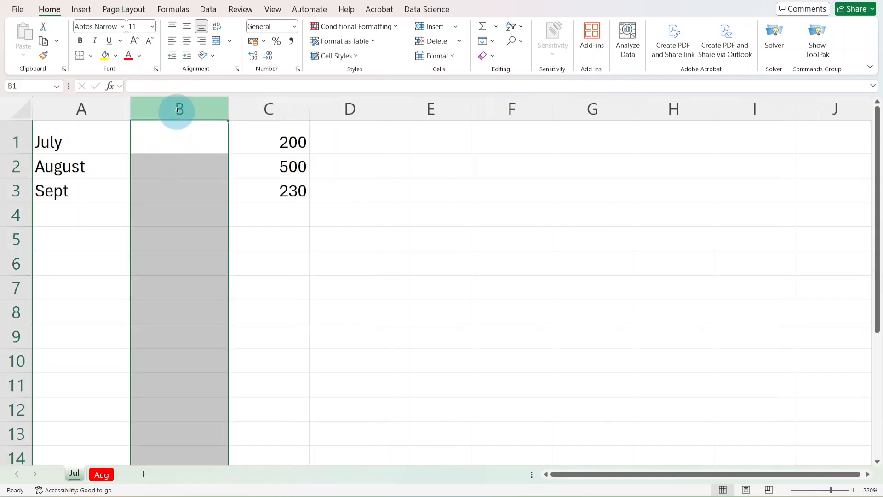
Remove the empty column B using the Delete Sheet Columns command
right_click(177, 111)
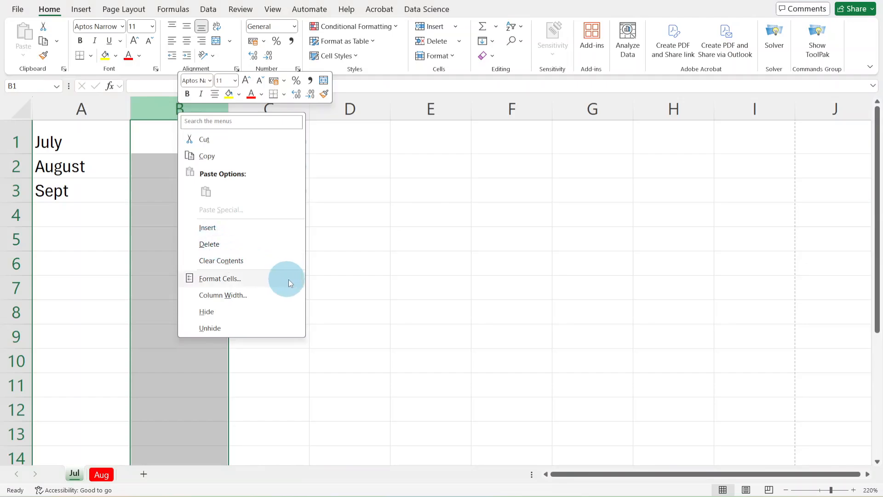
click(365, 280)
drag(194, 112, 189, 110)
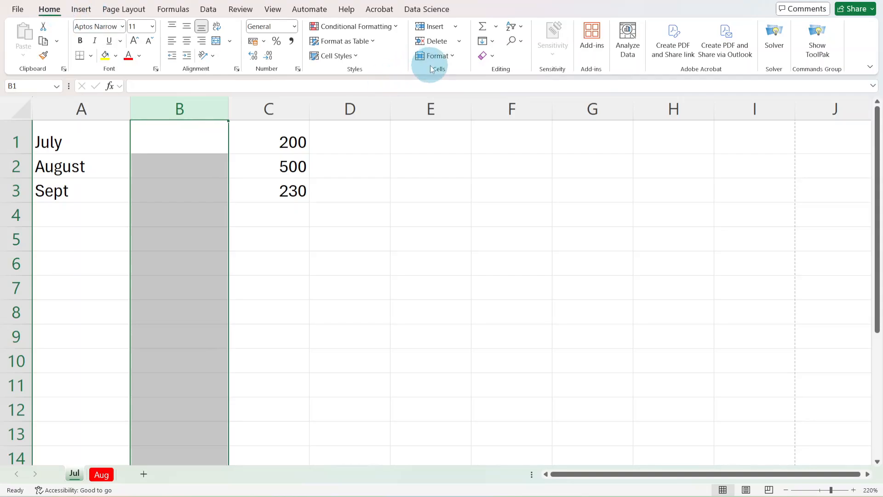
click(460, 43)
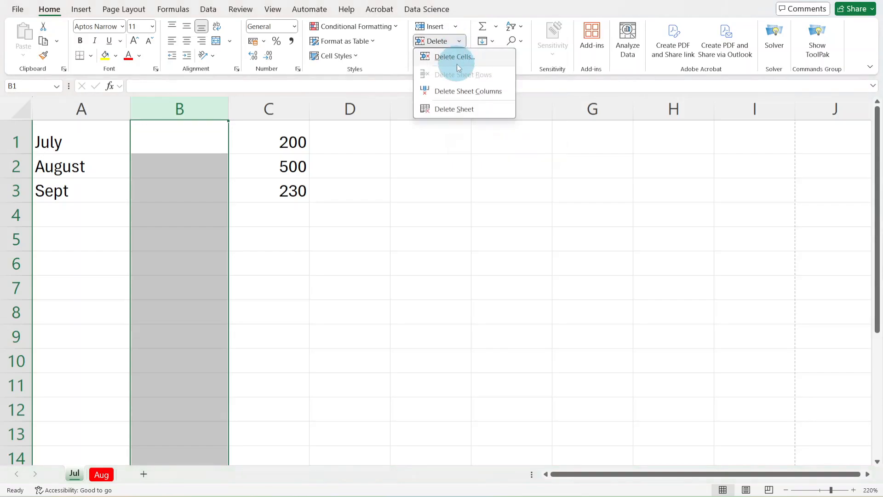
click(475, 94)
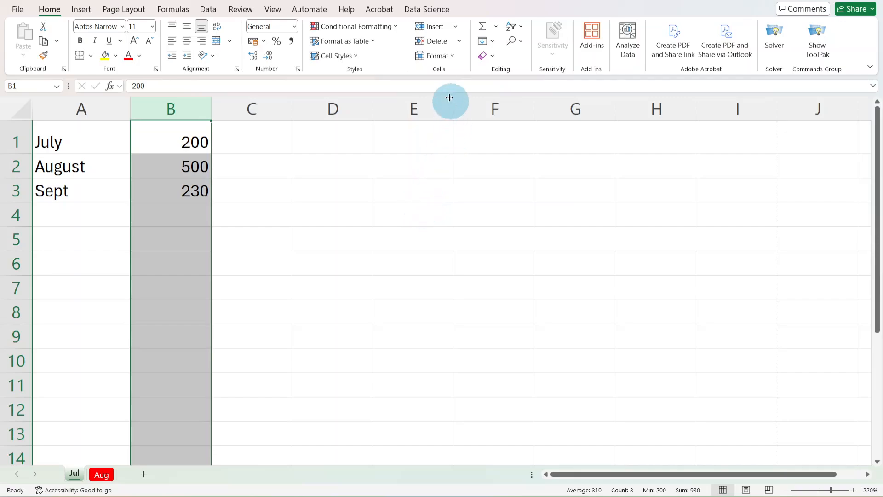
click(454, 58)
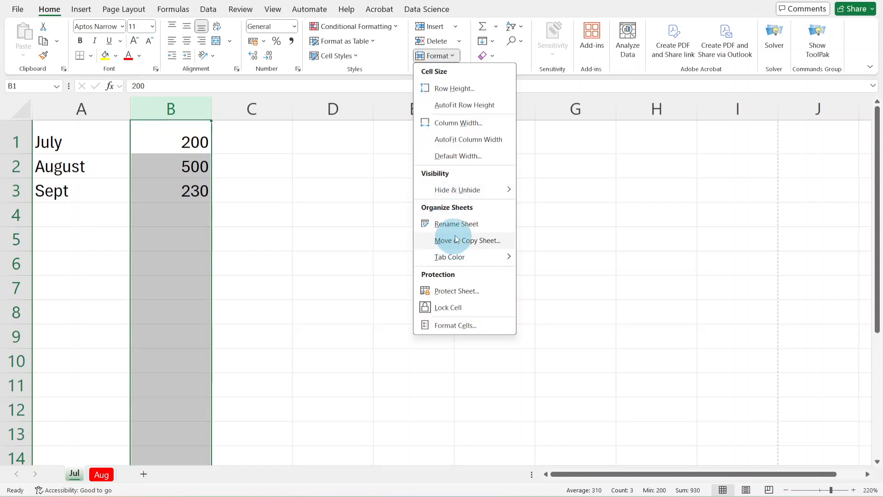
click(393, 148)
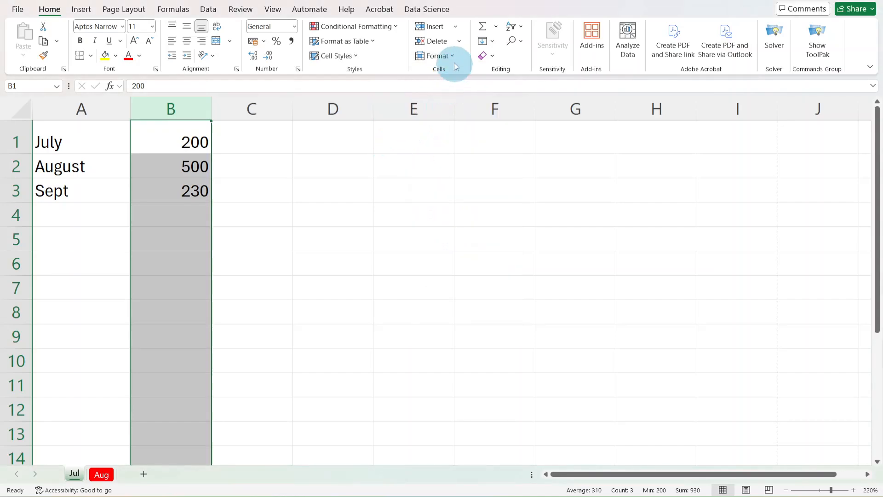
click(458, 41)
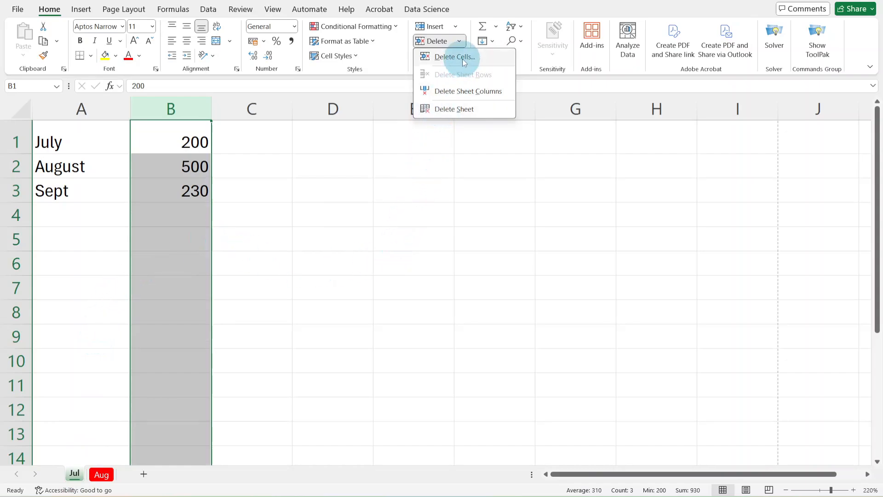
click(419, 250)
click(307, 219)
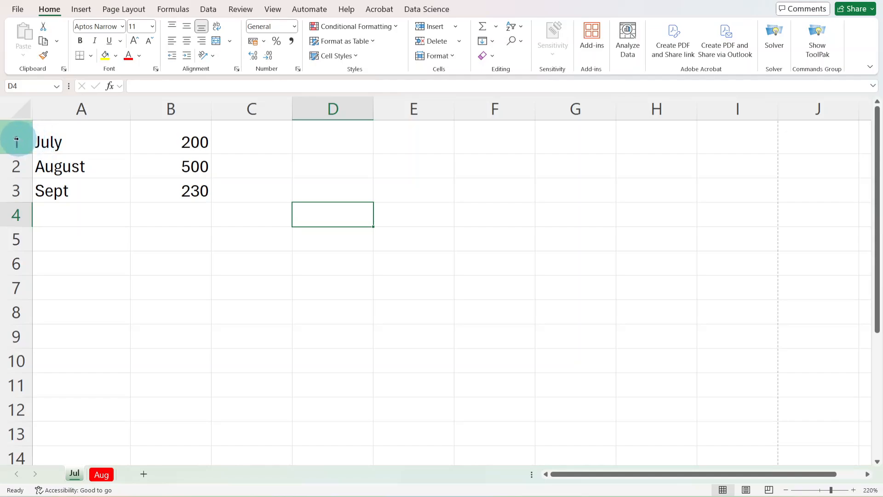
Insert an empty row above the July row, and deselect it by moving to an empty cell below the data
right_click(20, 142)
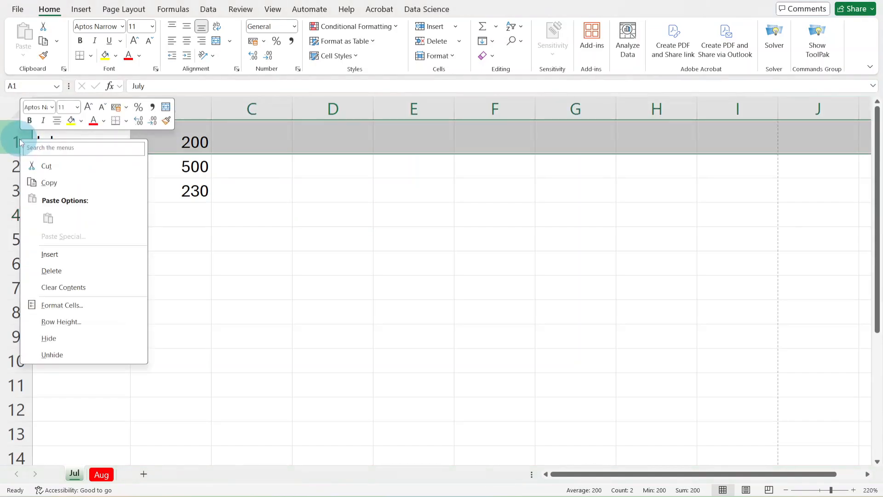
click(47, 252)
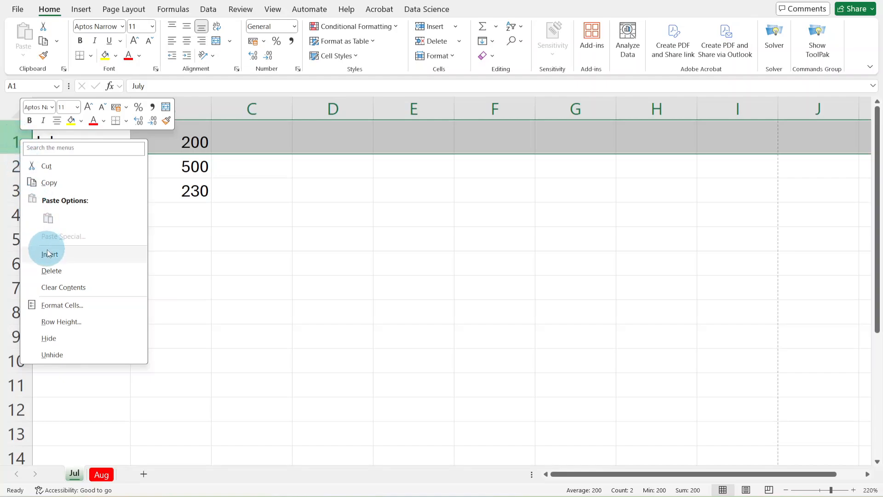
click(165, 360)
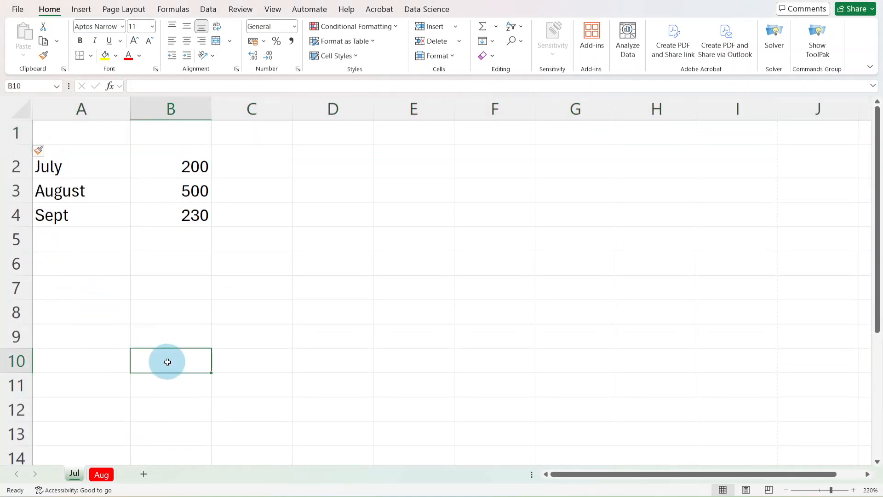
double_click(325, 311)
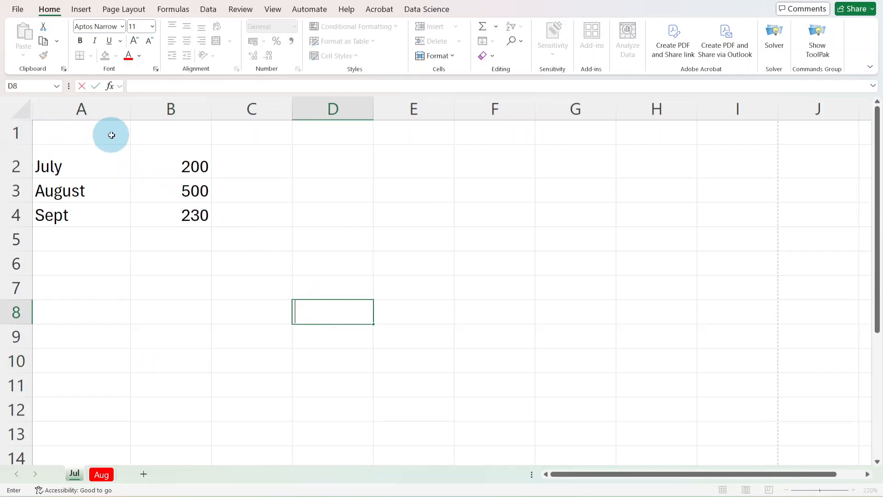
Remove the empty row 1 above the July row using the Delete Sheet Rows command
click(20, 134)
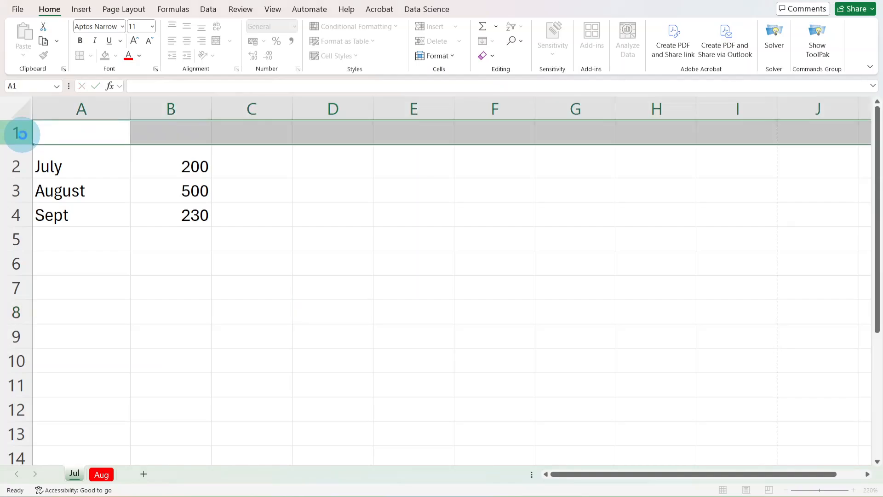
right_click(22, 134)
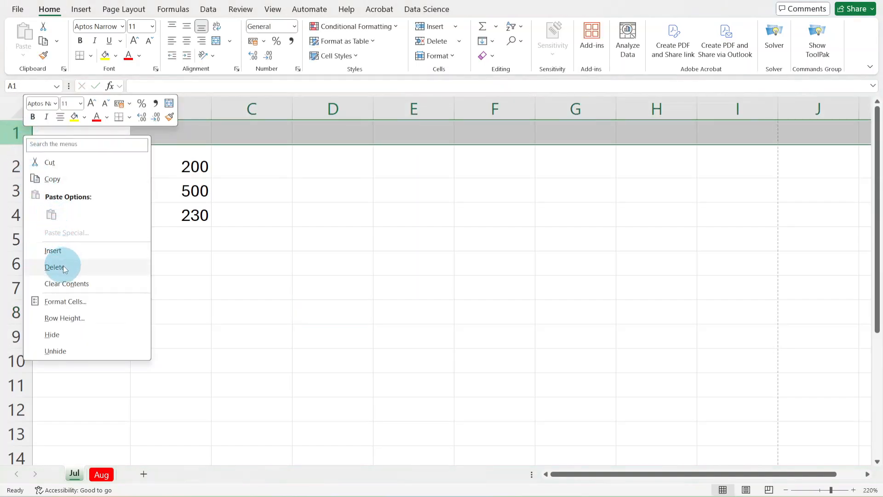
click(194, 309)
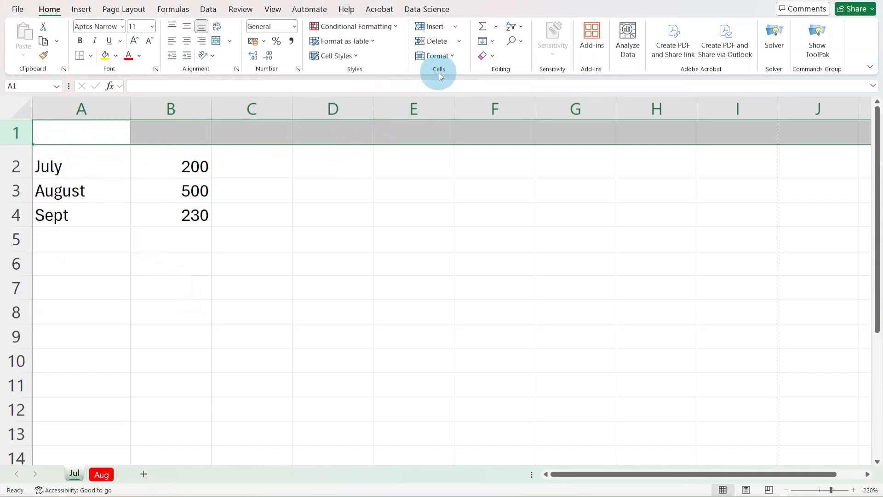
click(459, 42)
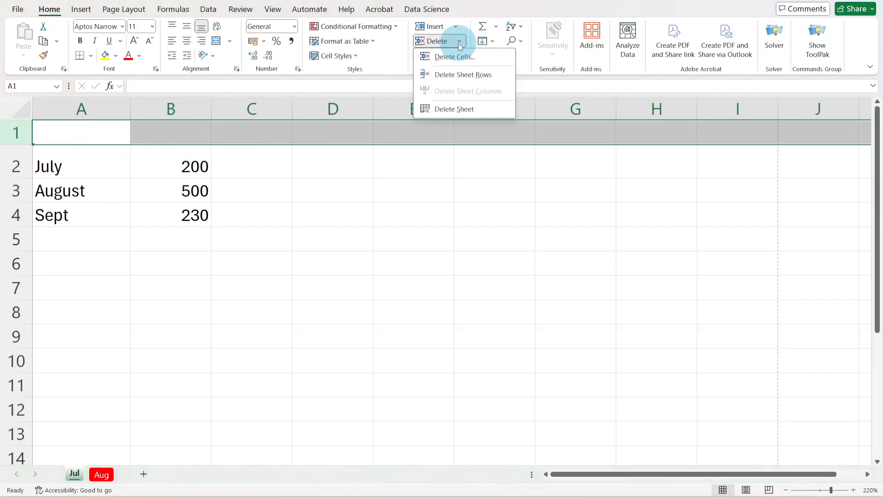
click(465, 76)
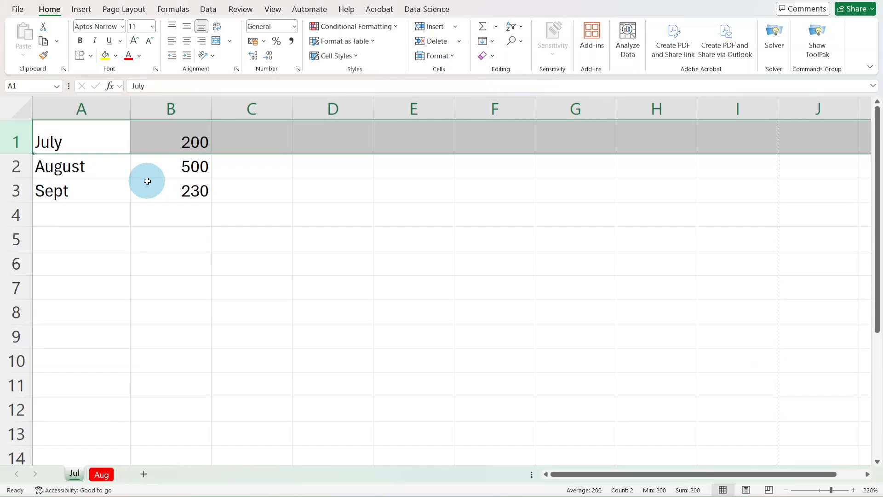
Insert an empty row between the July and August rows, and deselect it by moving to an empty cell below the data
click(15, 166)
right_click(15, 166)
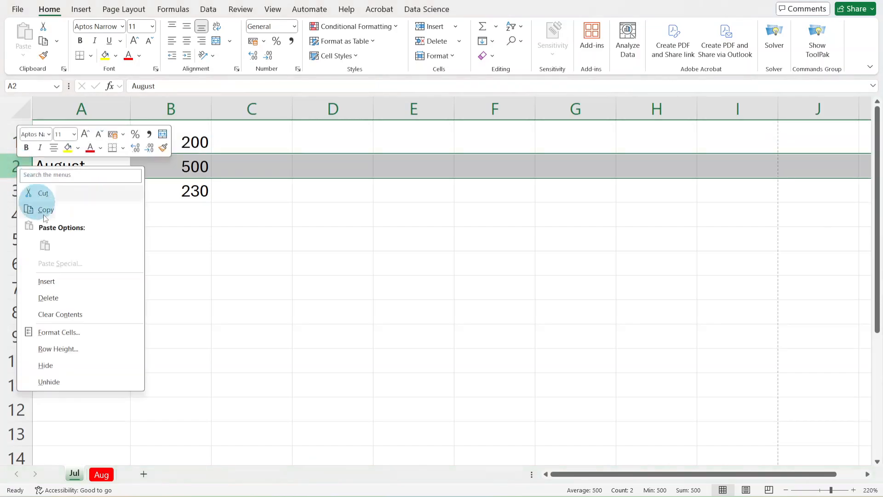
click(48, 281)
click(88, 317)
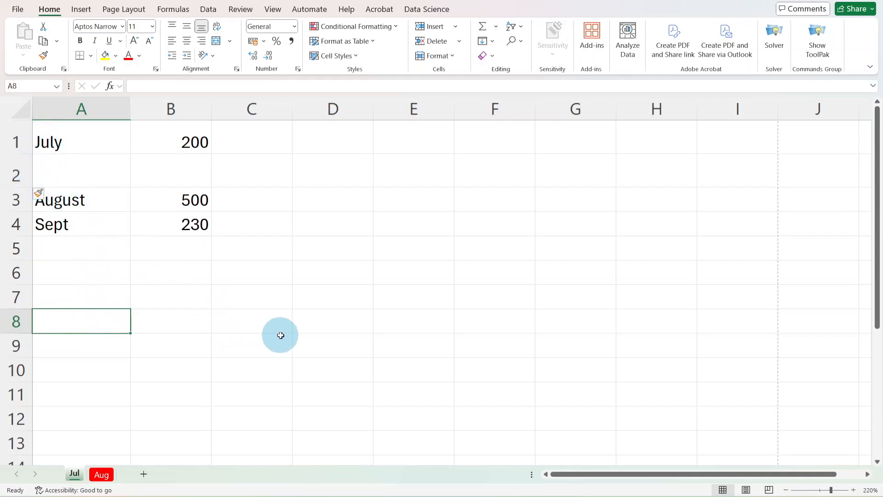
double_click(258, 318)
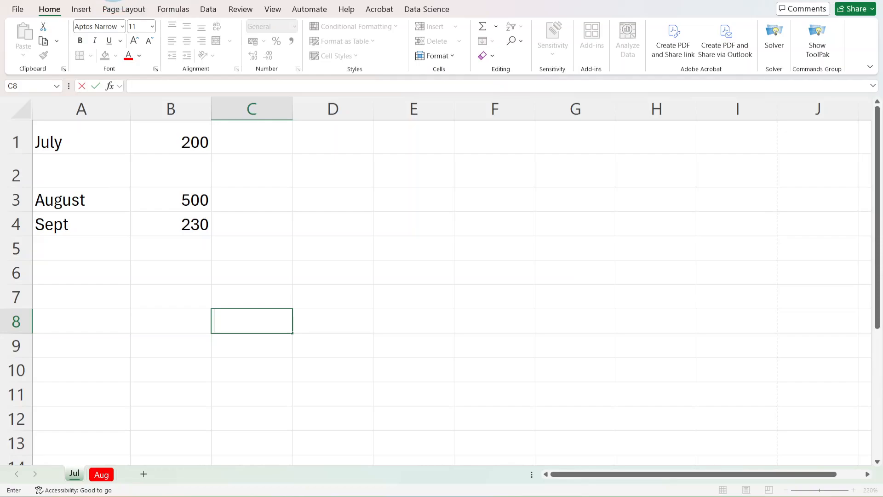
Delete the empty row 2 between July and August, and deselect by activating cell E6
right_click(17, 175)
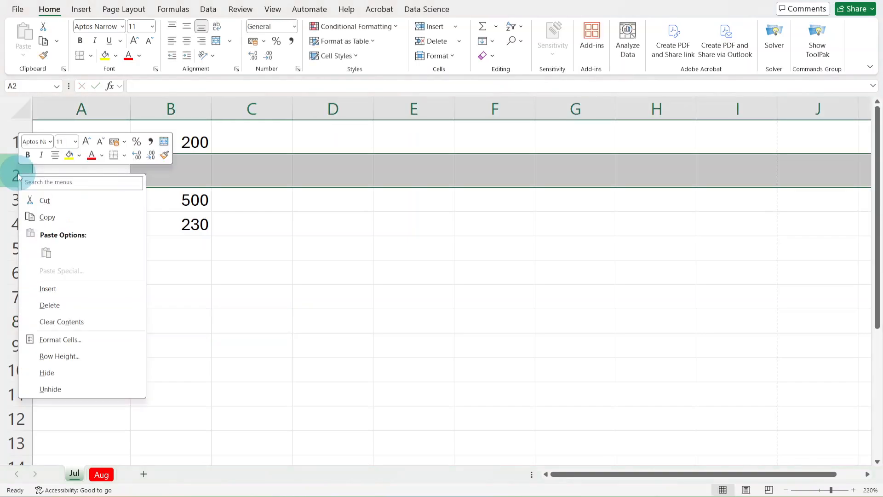
click(49, 305)
click(413, 263)
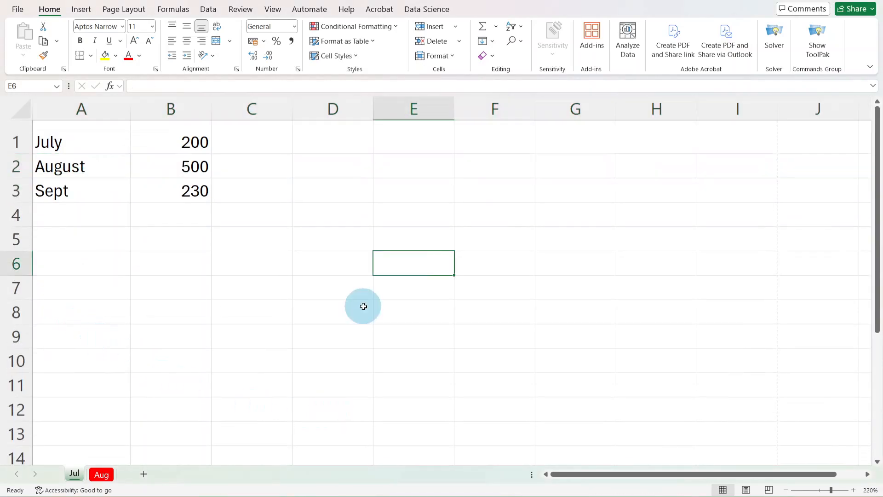